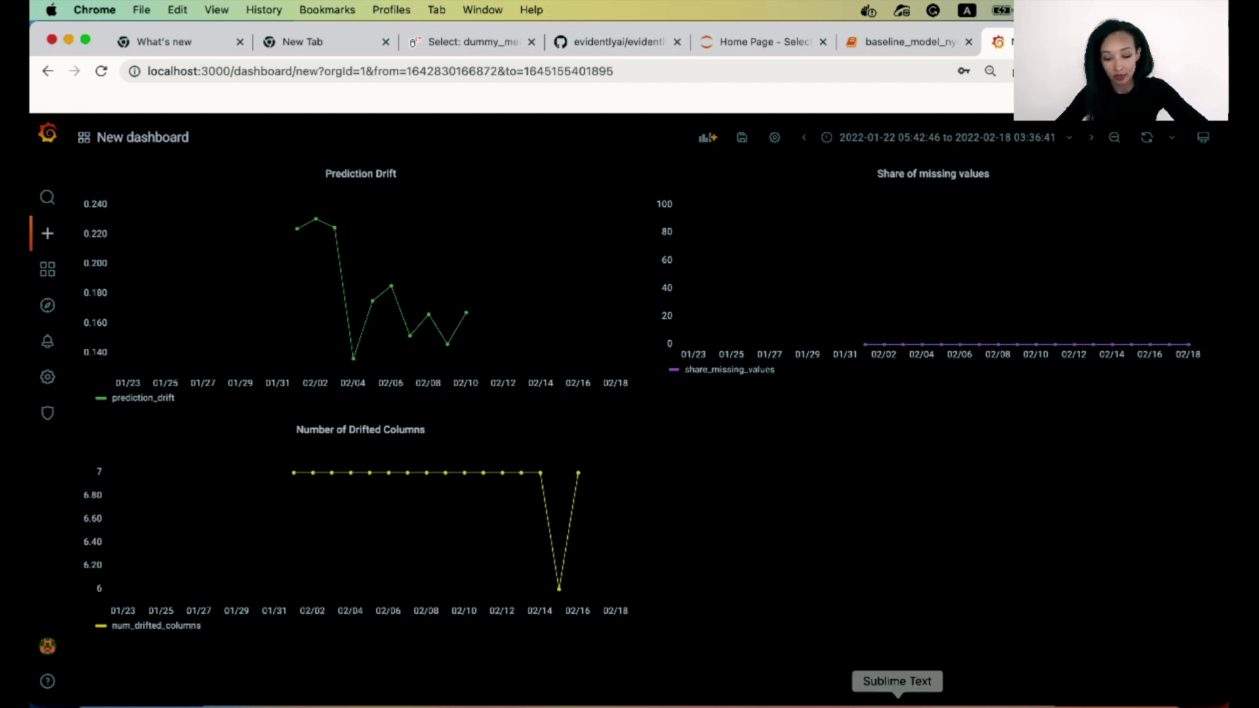
Switch from the Grafana dashboard in Chrome to the taxi_monitoring project in Sublime Text.
{"action": "left_click", "coordinate": [897, 702]}
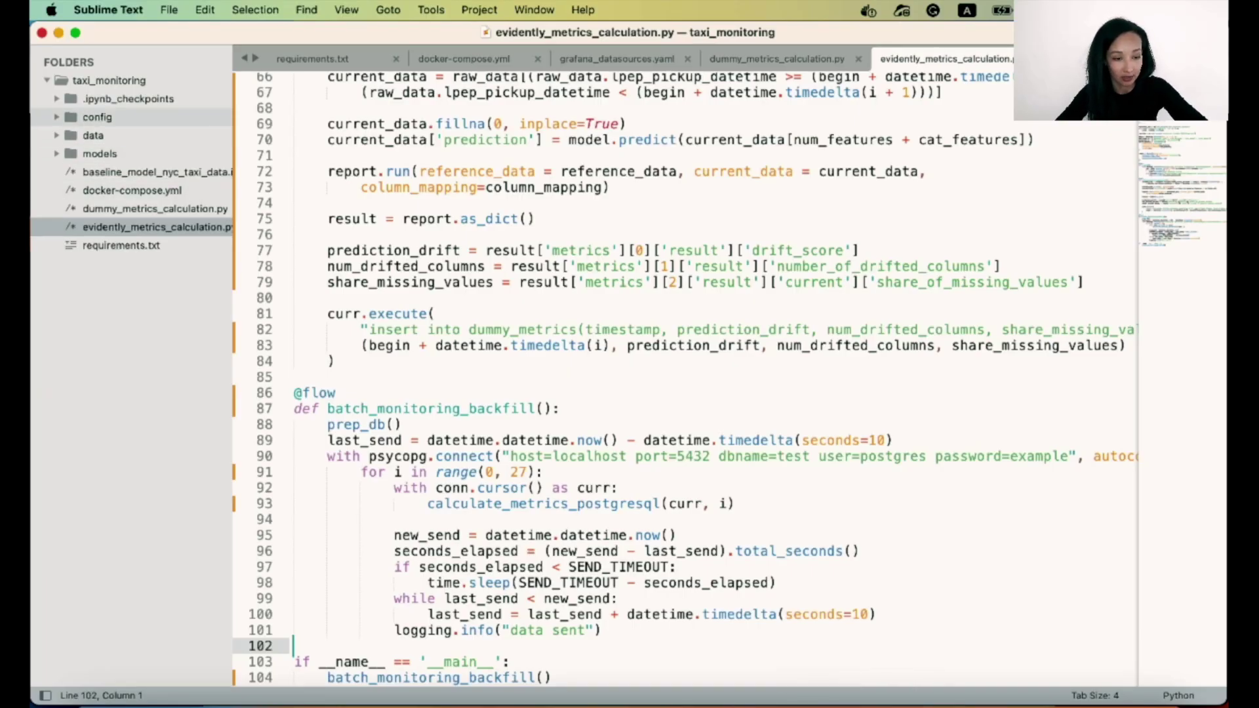
Expand the config folder in the sidebar and start a new file from the File menu.
{"action": "left_click", "coordinate": [93, 117]}
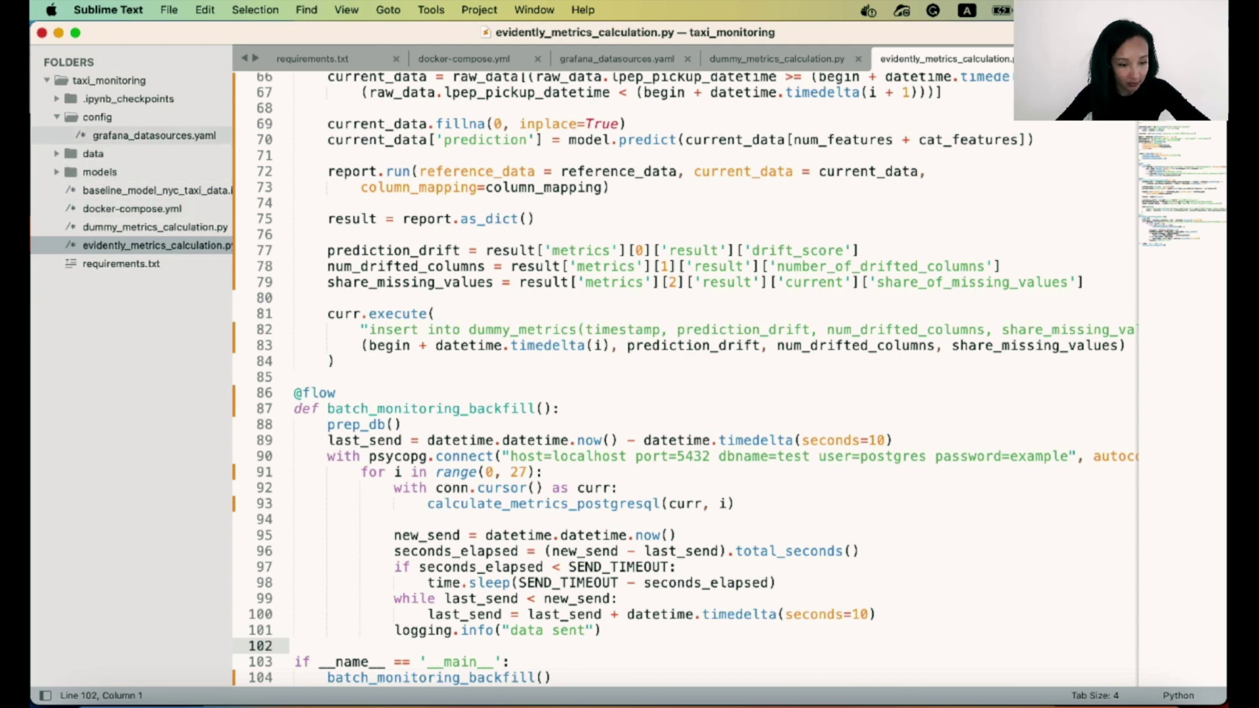
{"action": "left_click", "coordinate": [169, 9]}
Create a blank file and save it as config/grafana_dashboards.yaml.
{"action": "left_click", "coordinate": [175, 33]}
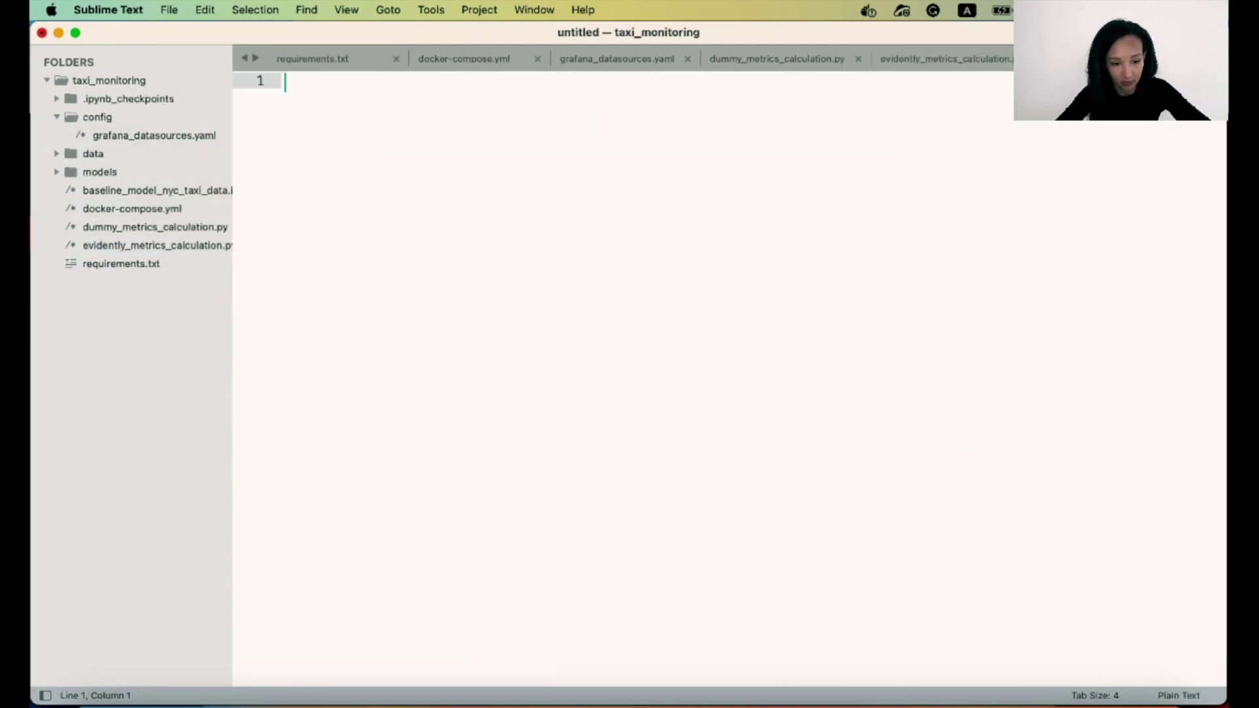
{"action": "left_click", "coordinate": [205, 10]}
{"action": "key", "text": "super+s"}
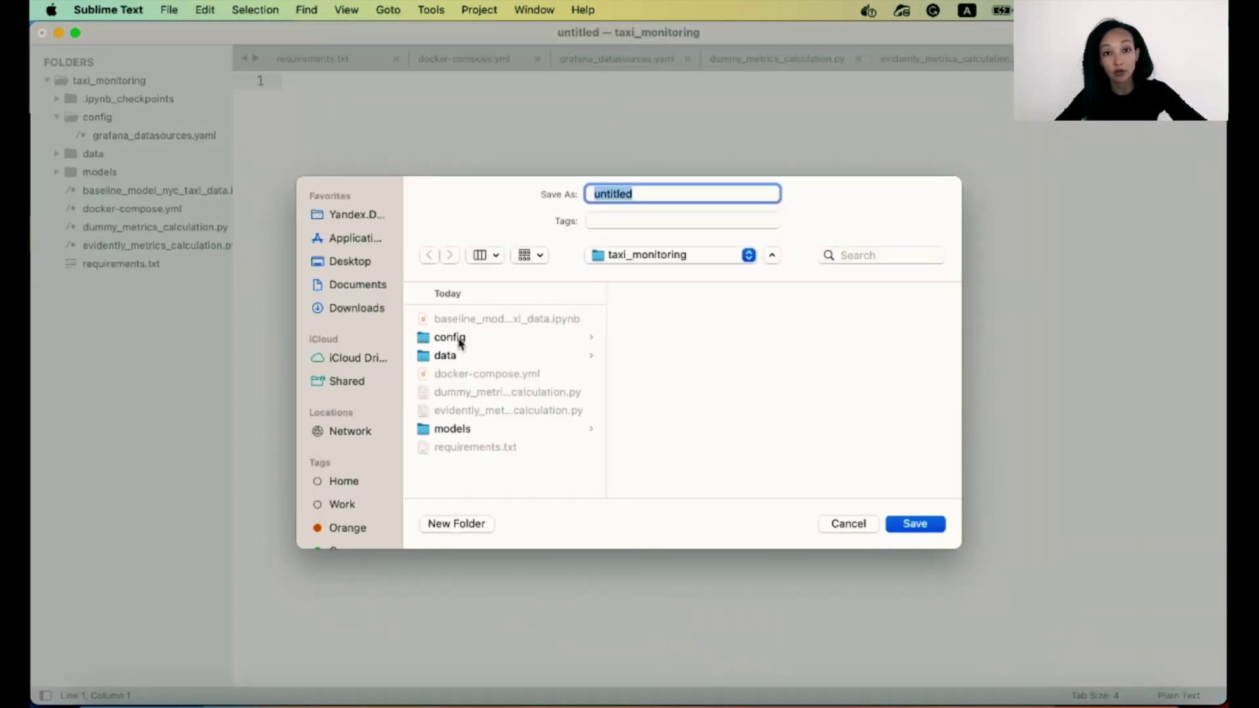
{"action": "type", "text": "grafana_dashboards.yaml"}
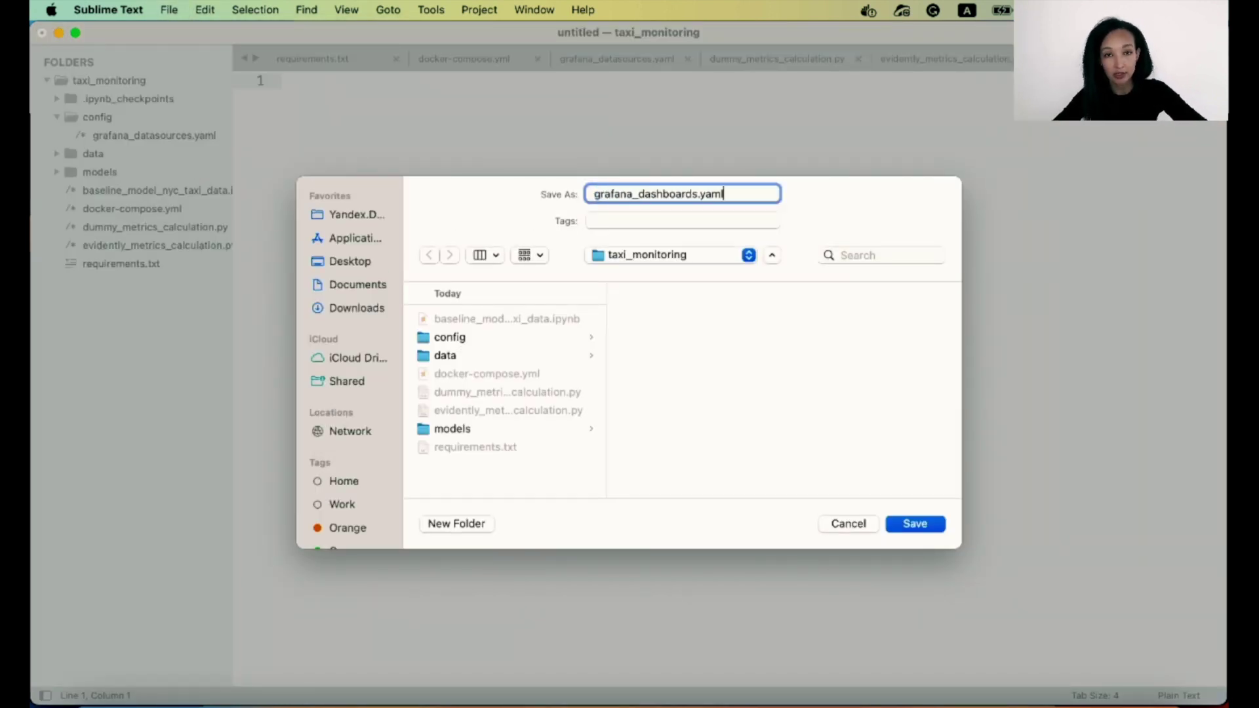
{"action": "left_click", "coordinate": [445, 356]}
{"action": "left_click", "coordinate": [450, 338]}
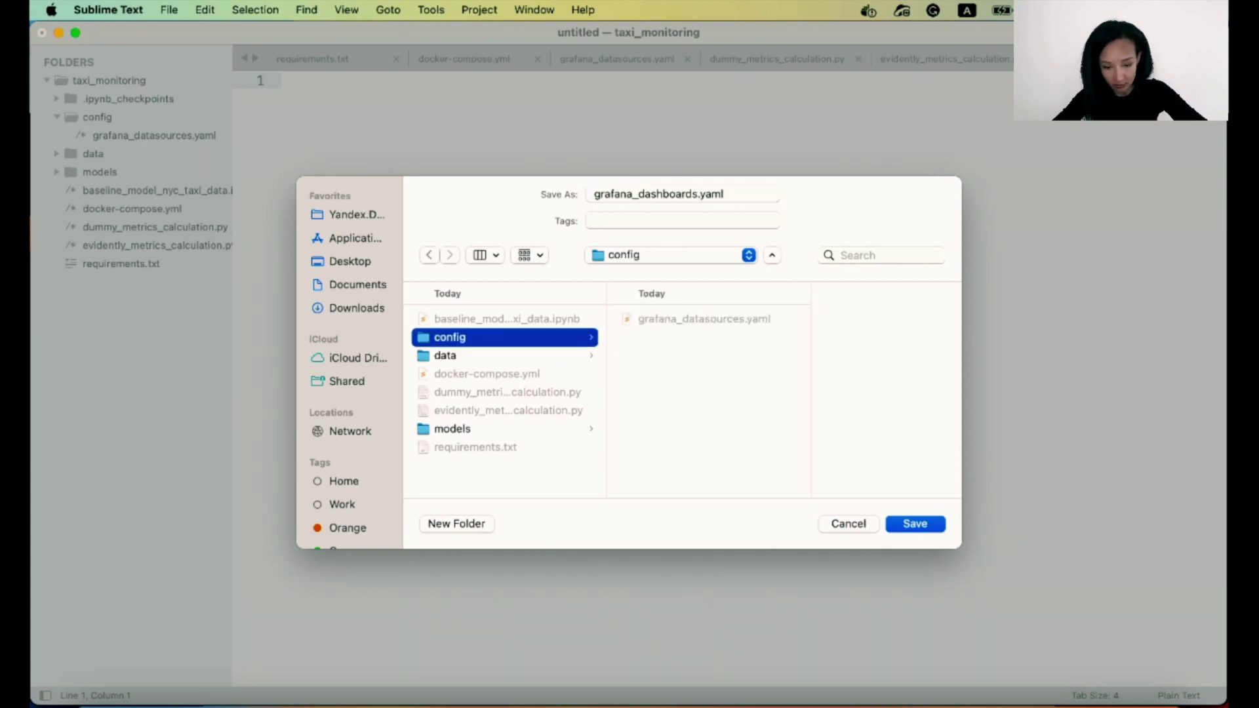
{"action": "key", "text": "Return"}
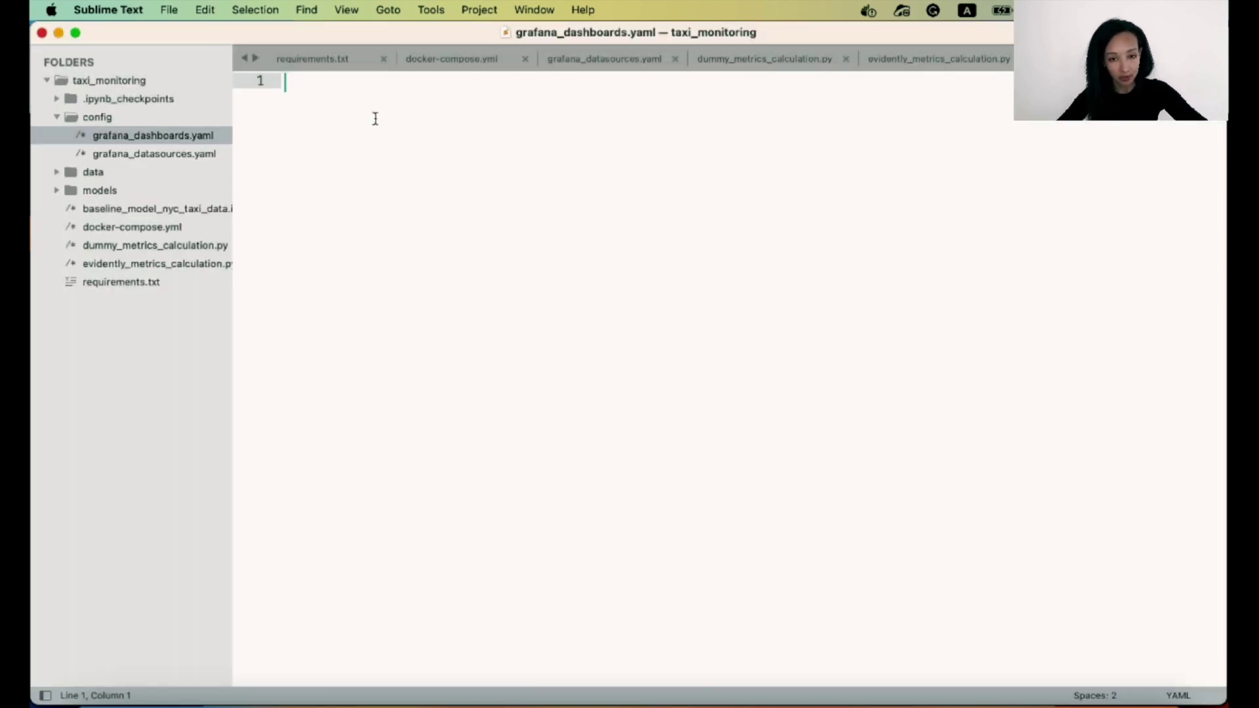
Paste the 'Evidently Dashboards' provider config and review its org id, deletion and allowUiUpdates settings.
{"action": "type", "text": "apiVersion: 1  providers:   # <string> an unique provider name. Required   - name: 'Evidently Dashboards'     # <int> Org id. Default to 1     orgId: 1     # <string> name of the dashboard folder.     folder: ''     # <string> folder UID. will be automatically generated if not specified     folderUid: ''     # <string> provider type. Default to 'file'     type: file     # <bool> disable dashboard deletion     disableDeletion: false     # <int> how often Grafana will scan for changed dashboards     updateIntervalSeconds: 10     # <bool> allow updating provisioned dashboards from the UI     allowUiUpdates: false     options:       # <string, required> path to dashboard files on disk. Required when using the 'file' type       path: /opt/grafana/dashboards       # <bool> use folder names from filesystem to create folders in Grafana       foldersFromFilesStructure: true"}
{"action": "left_click", "coordinate": [436, 144]}
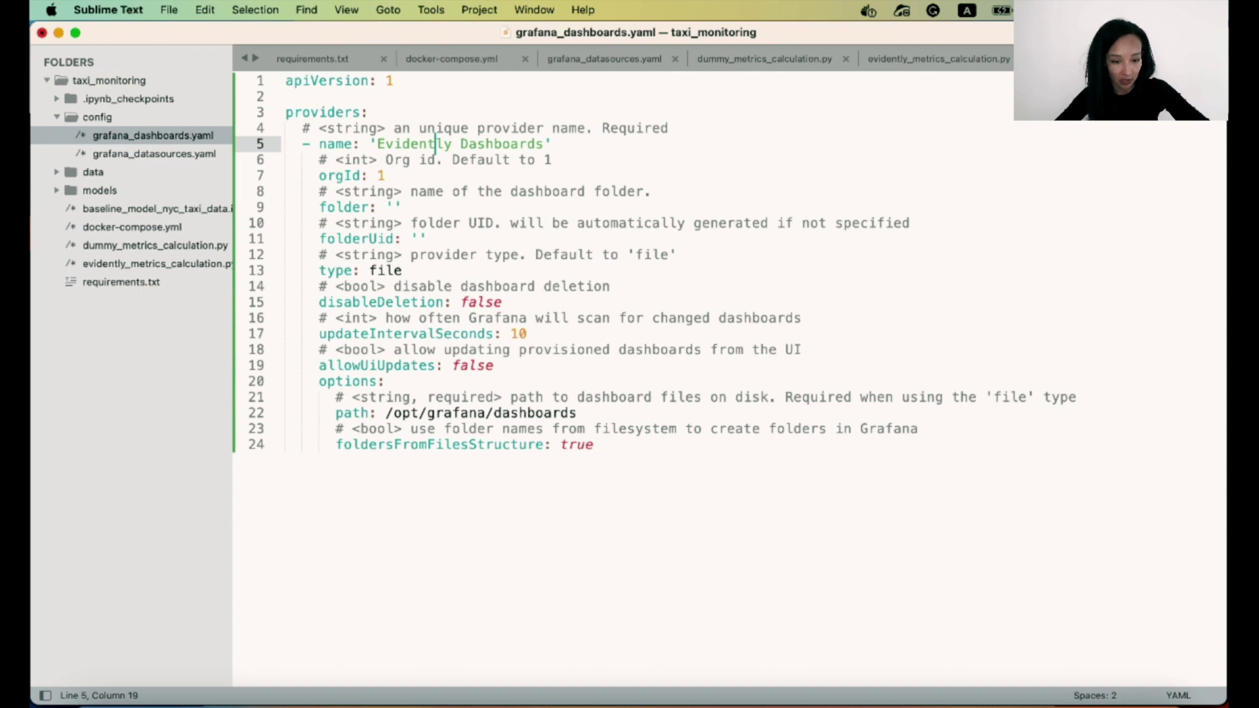
{"action": "left_click", "coordinate": [478, 159]}
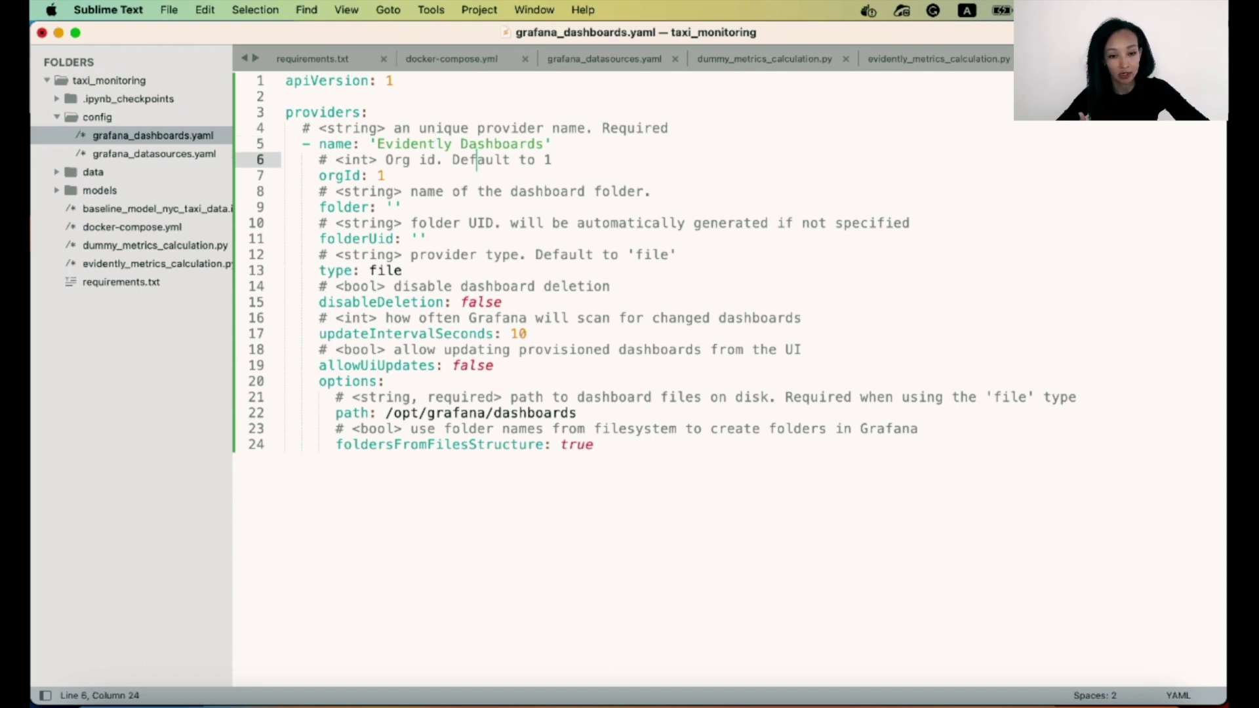
{"action": "left_click_drag", "start_coordinate": [553, 144], "coordinate": [368, 144]}
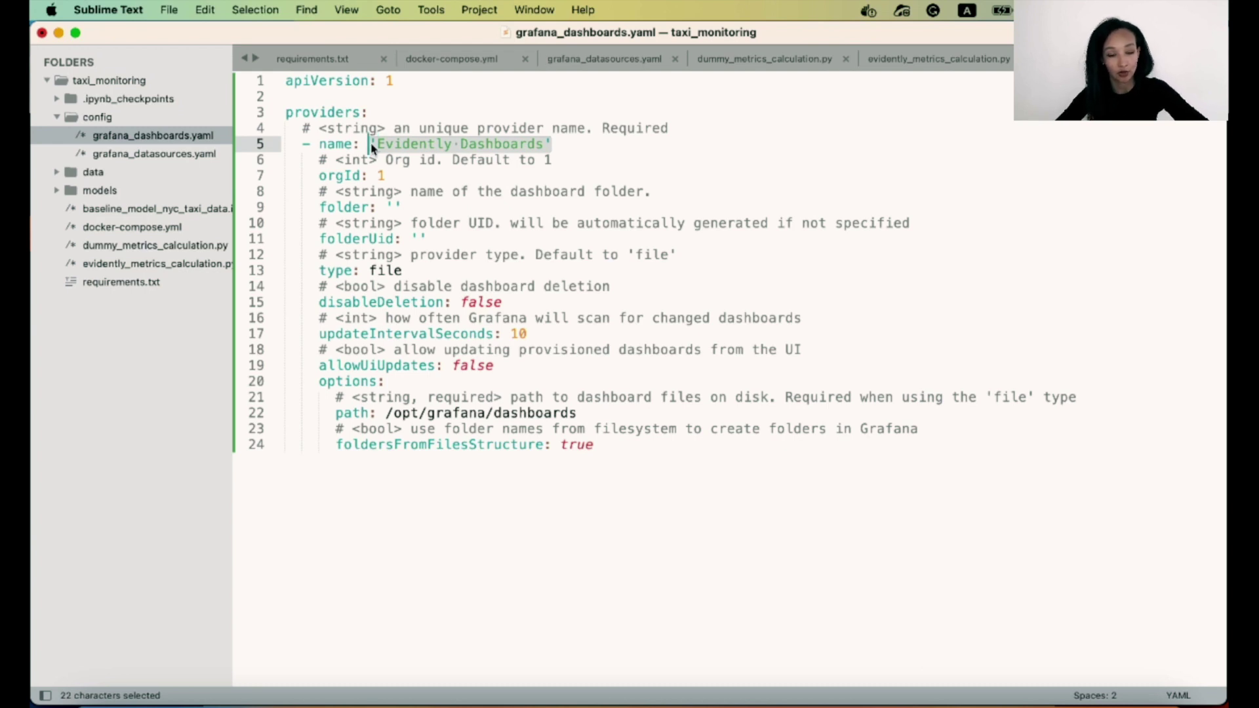
{"action": "left_click", "coordinate": [477, 286]}
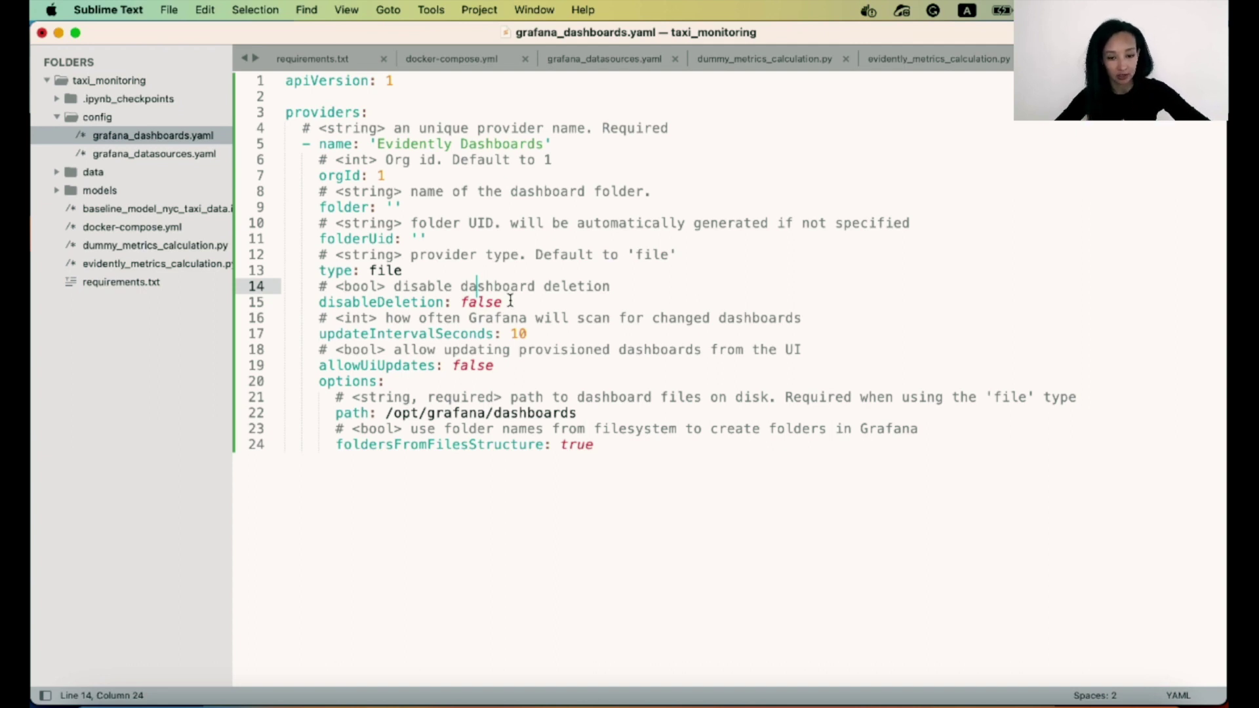
{"action": "left_click", "coordinate": [494, 365]}
Check the /opt/grafana/dashboards path and save grafana_dashboards.yaml.
{"action": "left_click", "coordinate": [577, 413]}
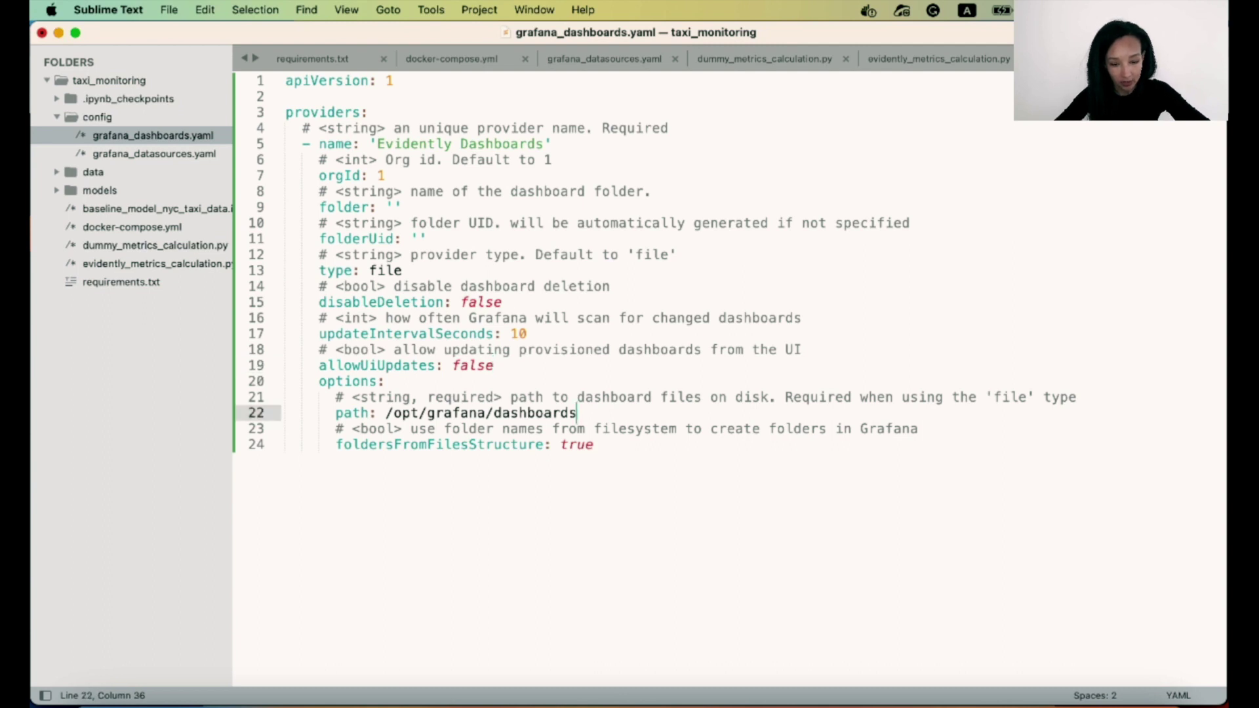
{"action": "left_click_drag", "start_coordinate": [576, 413], "coordinate": [385, 413]}
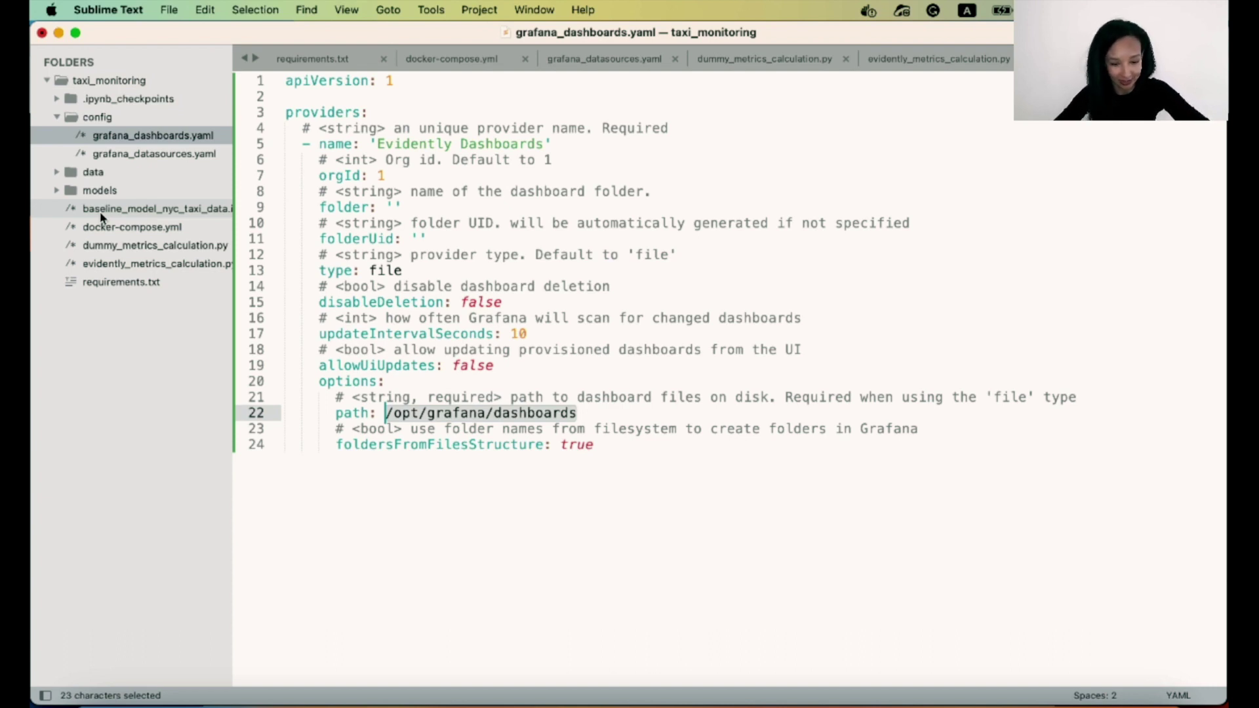
{"action": "key", "text": "Right"}
{"action": "key", "text": "alt+shift+Left"}
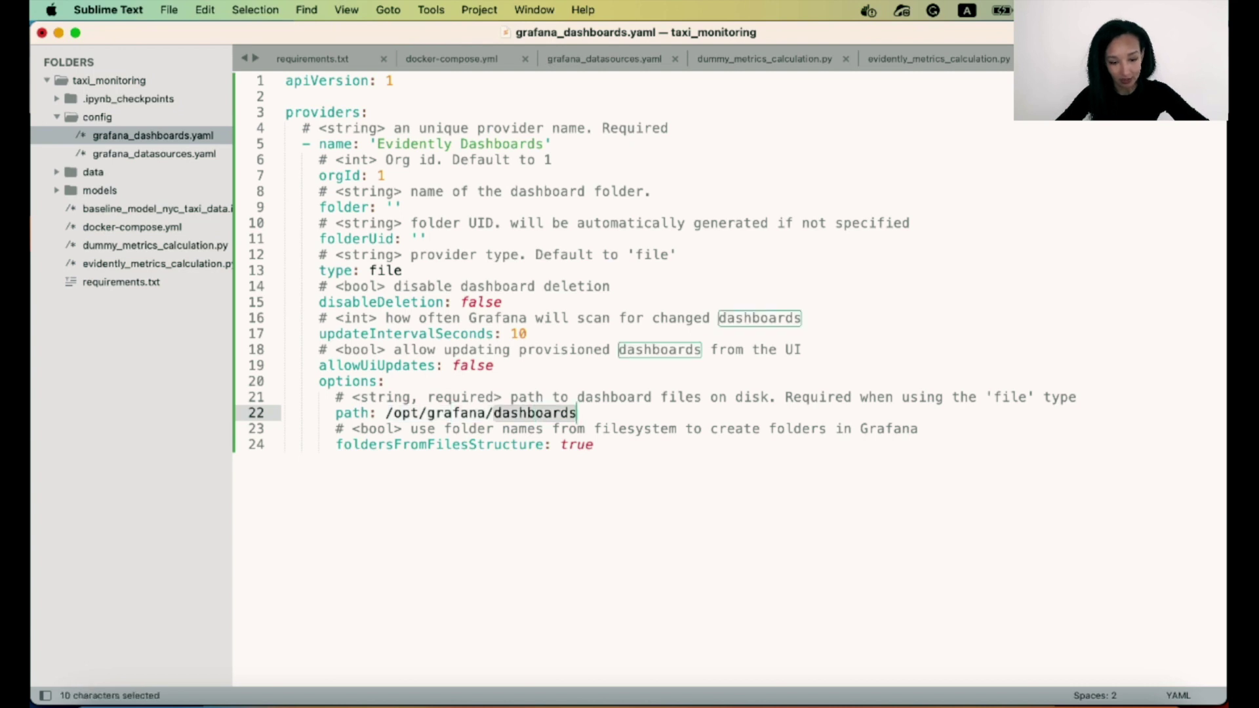
{"action": "left_click", "coordinate": [594, 445]}
{"action": "left_click", "coordinate": [535, 287]}
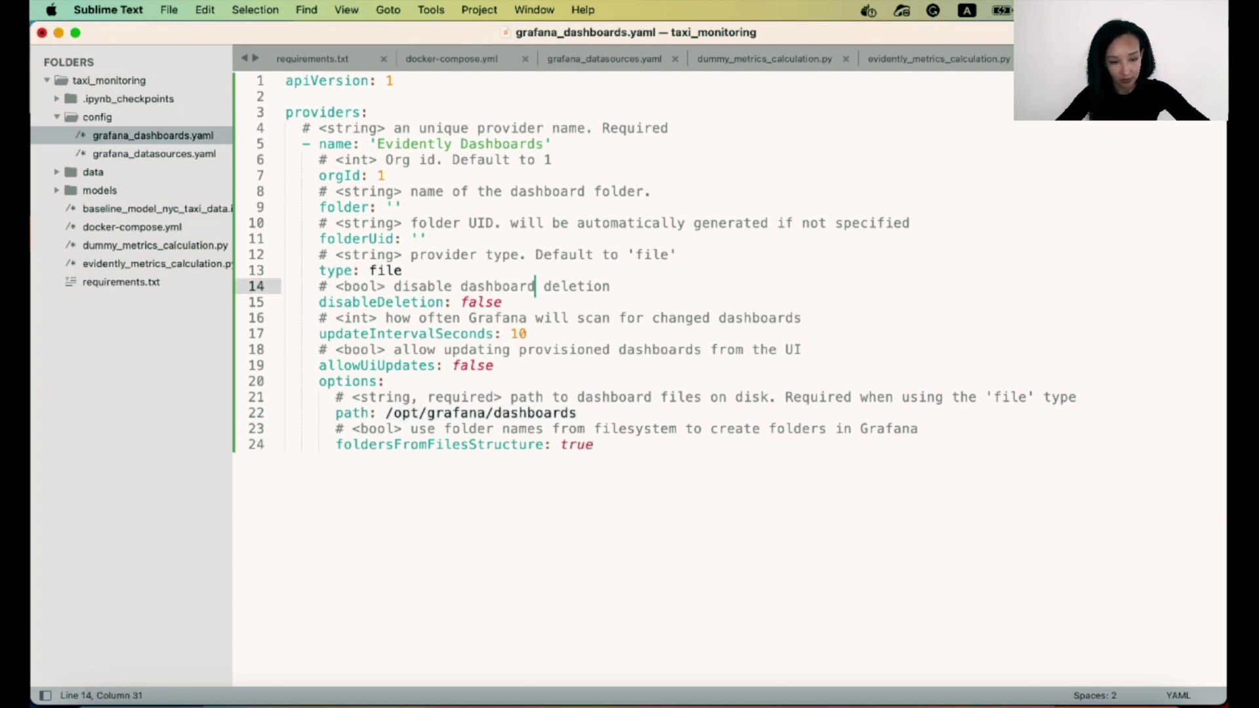
{"action": "key", "text": "super+s"}
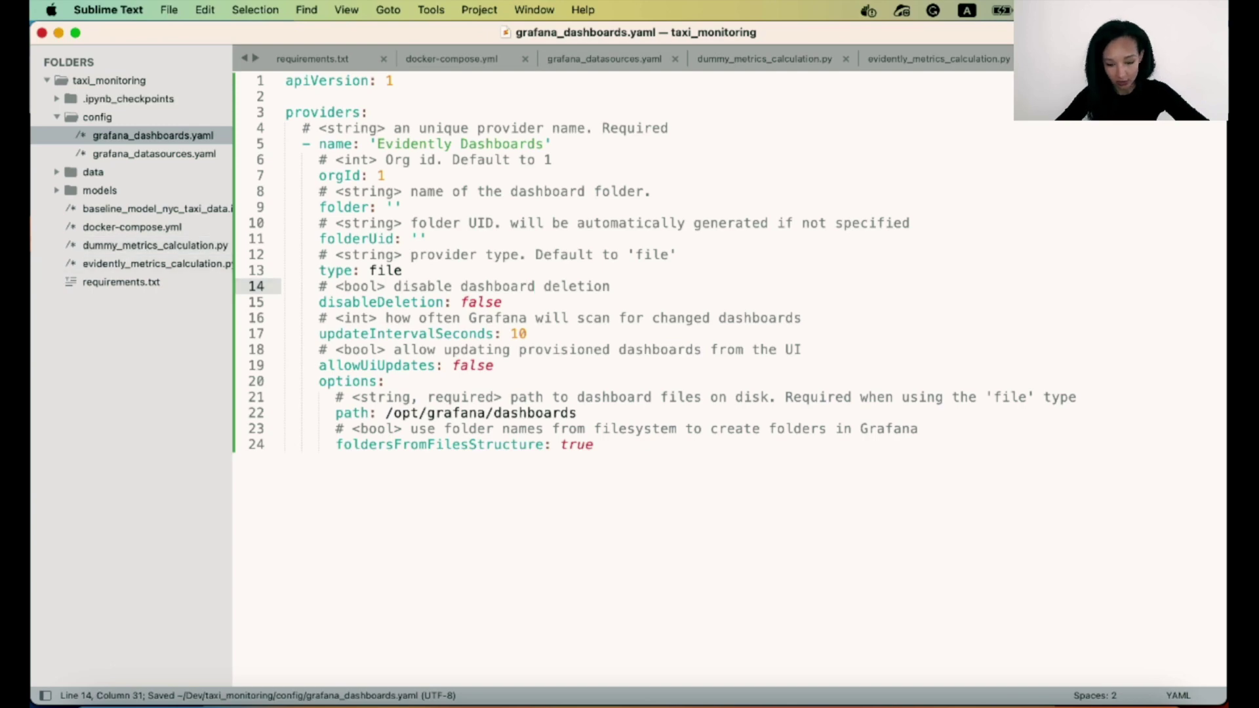
Create a dashboards folder in the project with mkdir dashboards in Terminal.
{"action": "left_click", "coordinate": [820, 701]}
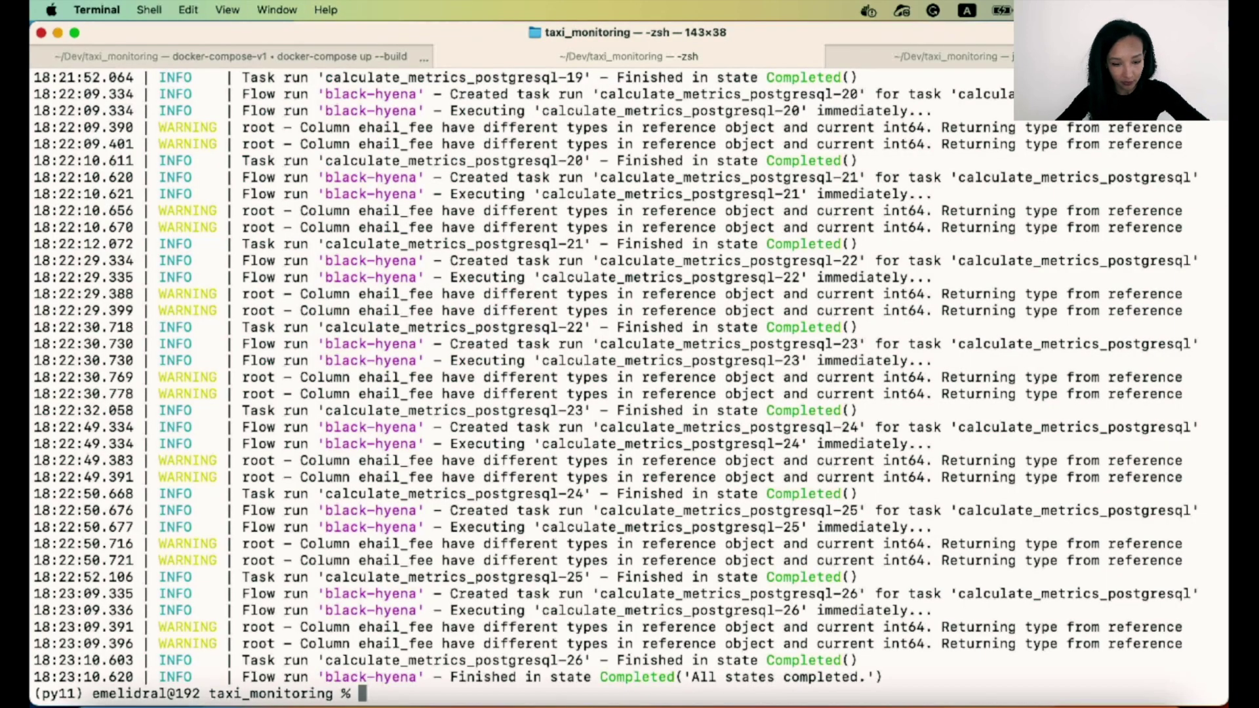
{"action": "type", "text": "mkdir "}
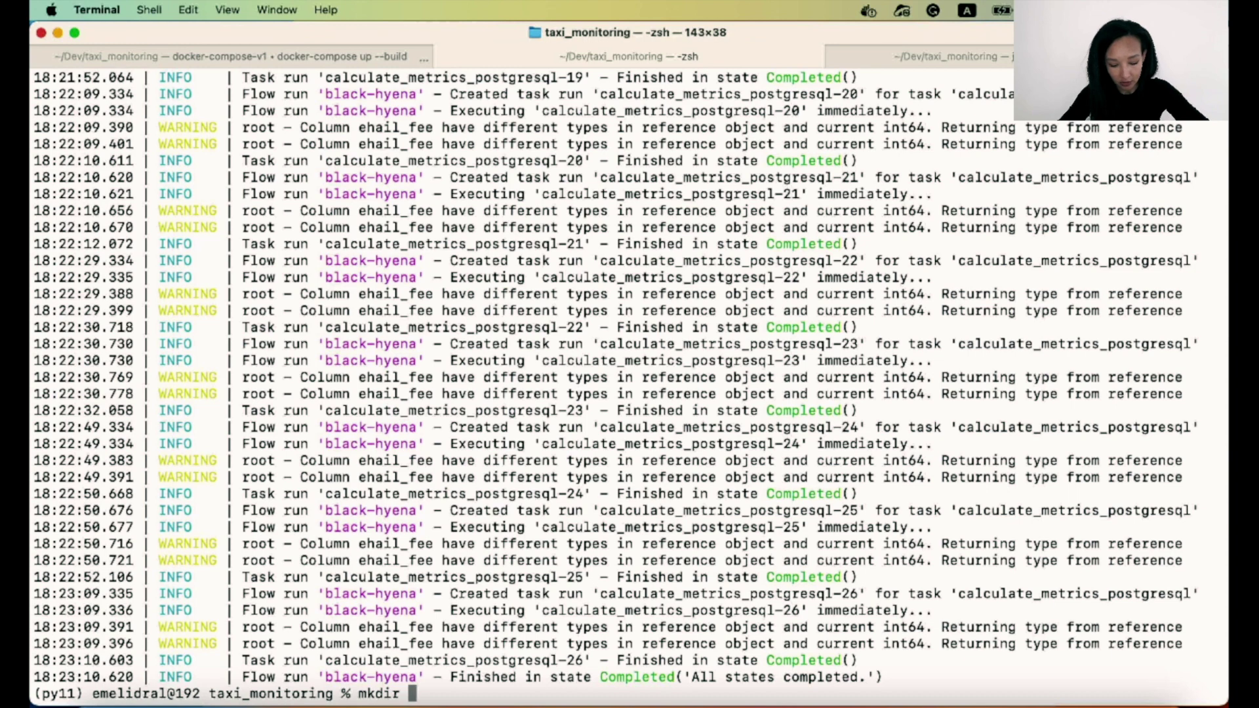
{"action": "type", "text": "dashboards"}
{"action": "key", "text": "Return"}
{"action": "key", "text": "super+Tab"}
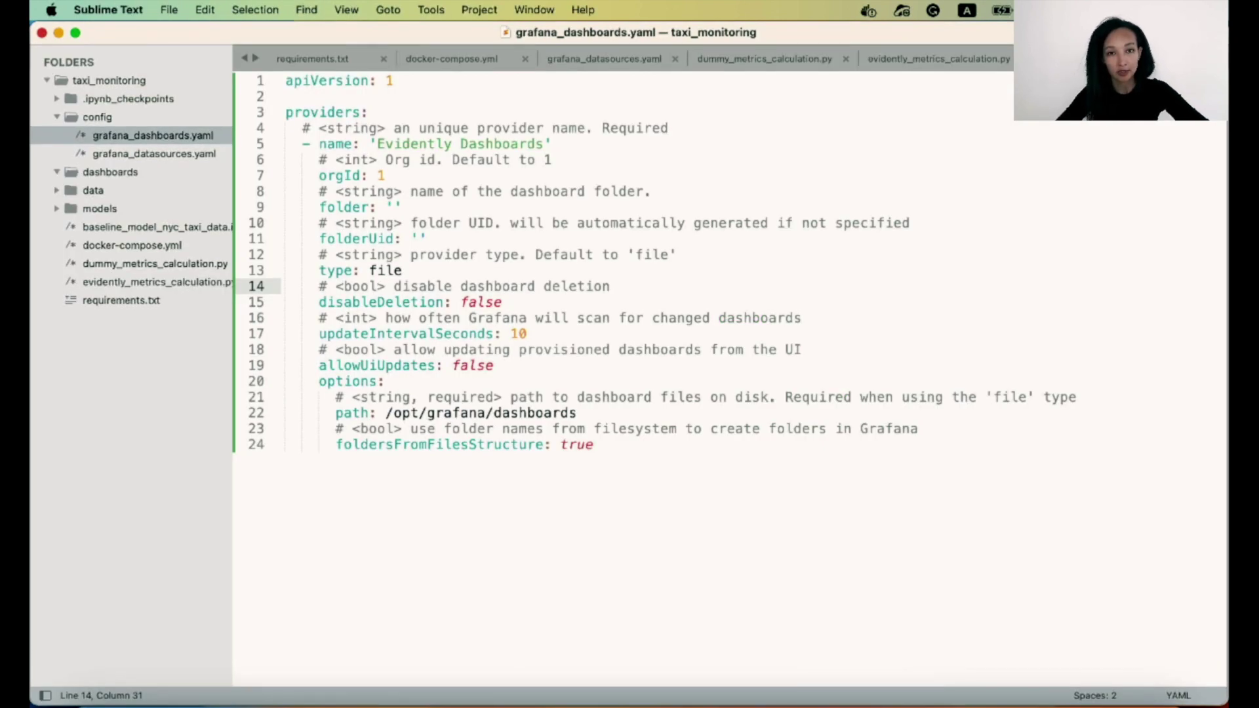
Create a new file and save it as data_drift.json in the dashboards folder.
{"action": "left_click", "coordinate": [170, 10]}
{"action": "left_click", "coordinate": [183, 32]}
{"action": "left_click", "coordinate": [169, 10]}
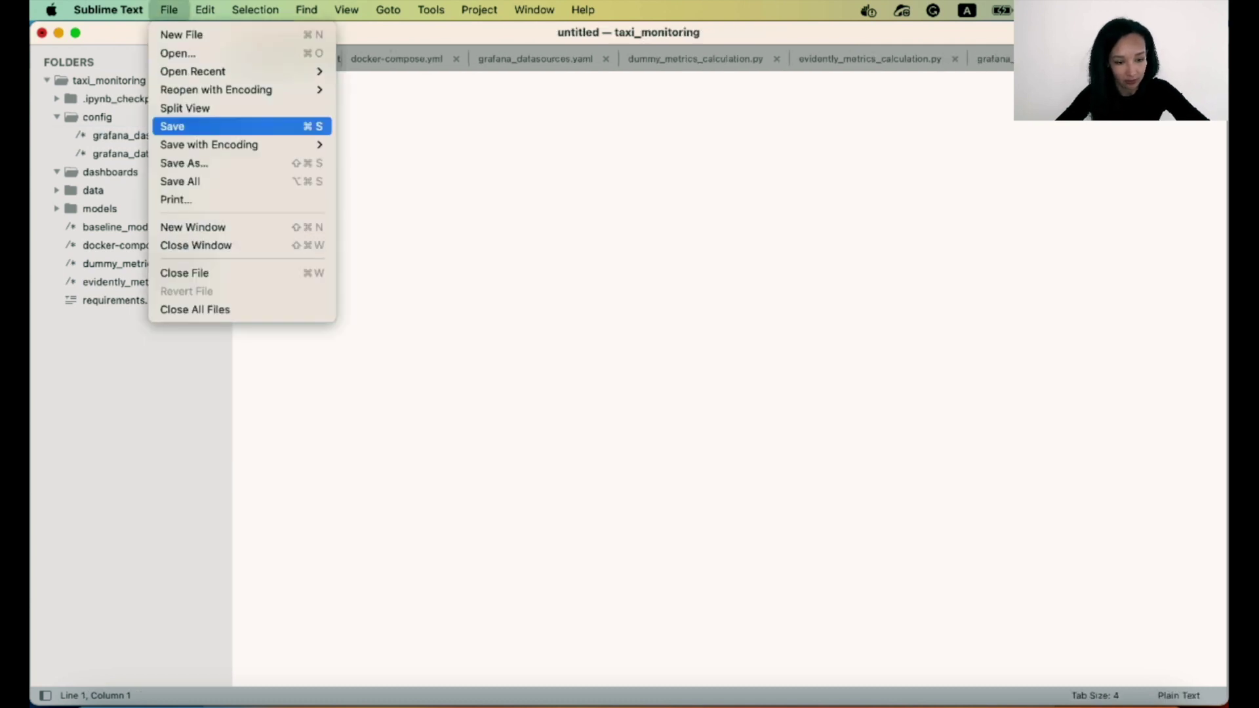
{"action": "left_click", "coordinate": [182, 124]}
{"action": "left_click", "coordinate": [818, 355]}
{"action": "type", "text": "da"}
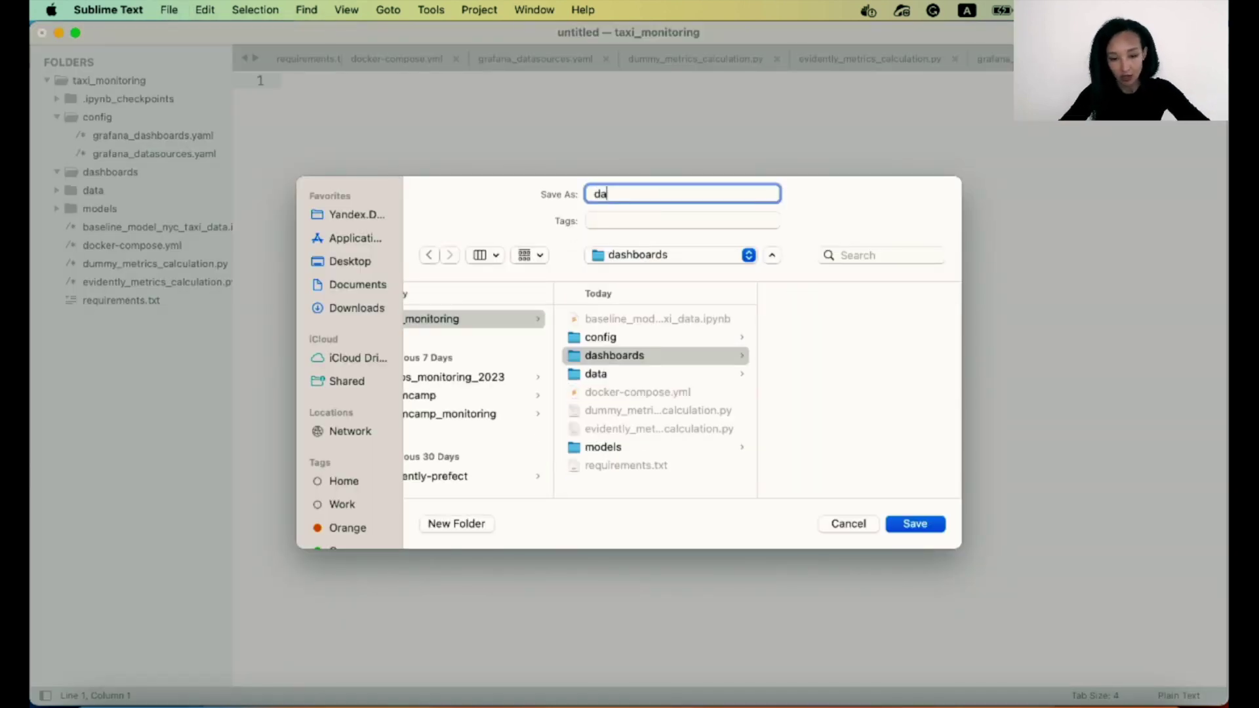
{"action": "type", "text": "ta_drift"}
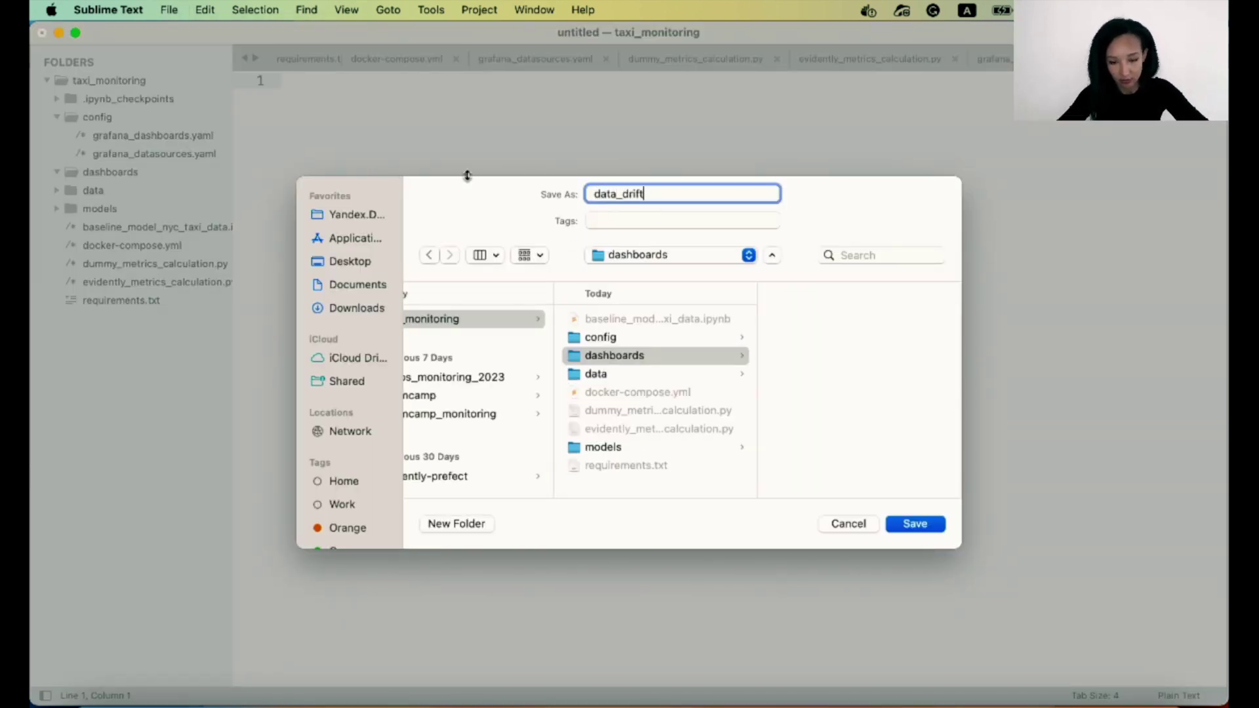
{"action": "type", "text": ".json"}
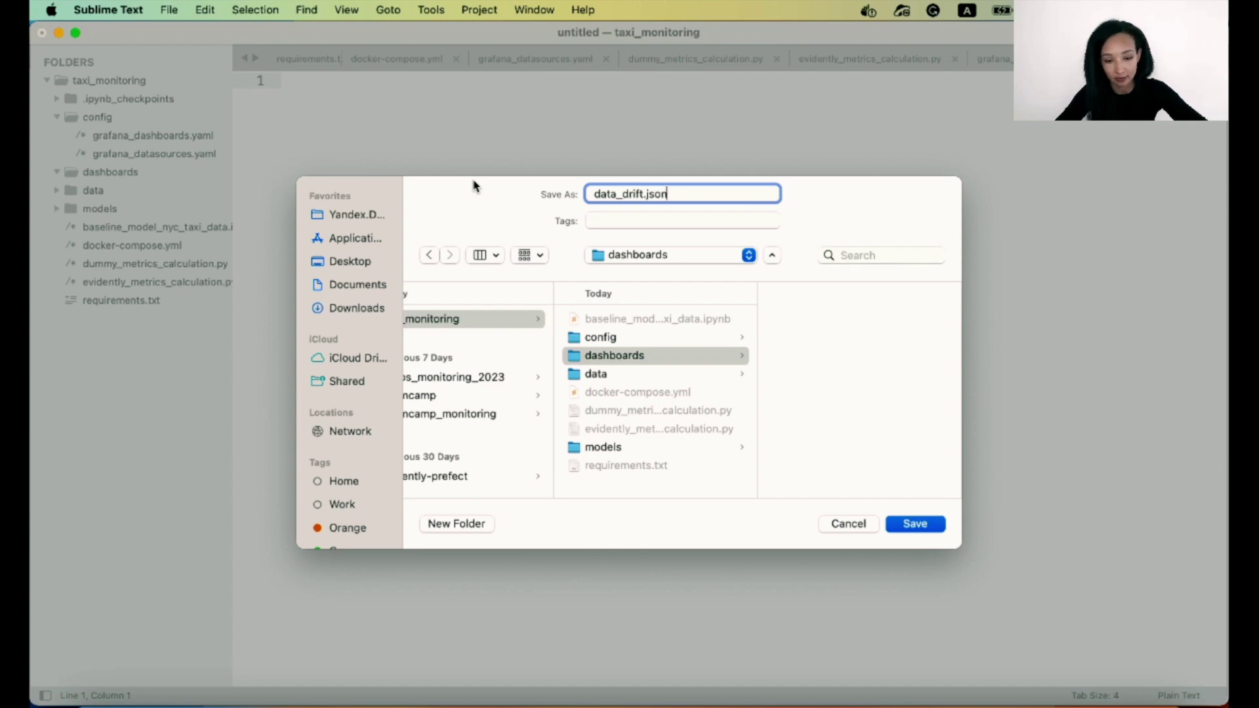
{"action": "key", "text": "Return"}
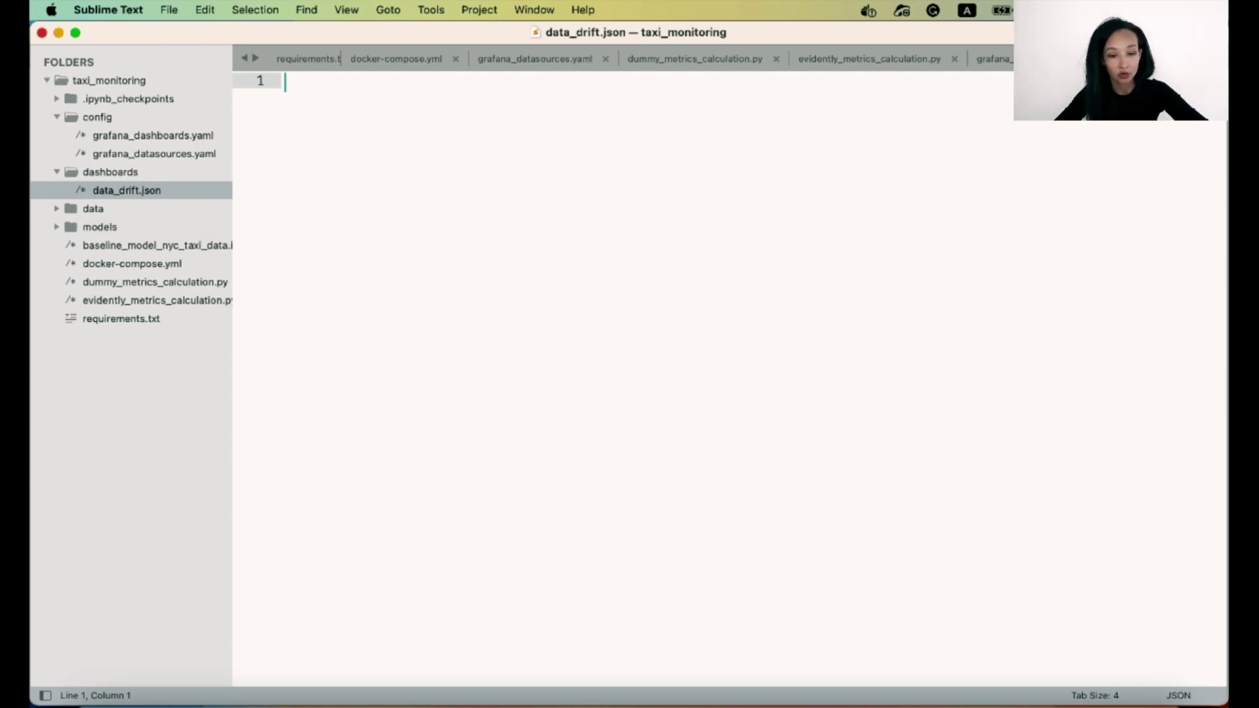
In docker-compose.yml, insert an empty line below Grafana's datasources volume mount.
{"action": "left_click", "coordinate": [396, 59]}
{"action": "left_click", "coordinate": [439, 318]}
{"action": "scroll", "coordinate": [438, 317], "scroll_direction": "down", "scroll_amount": 1}
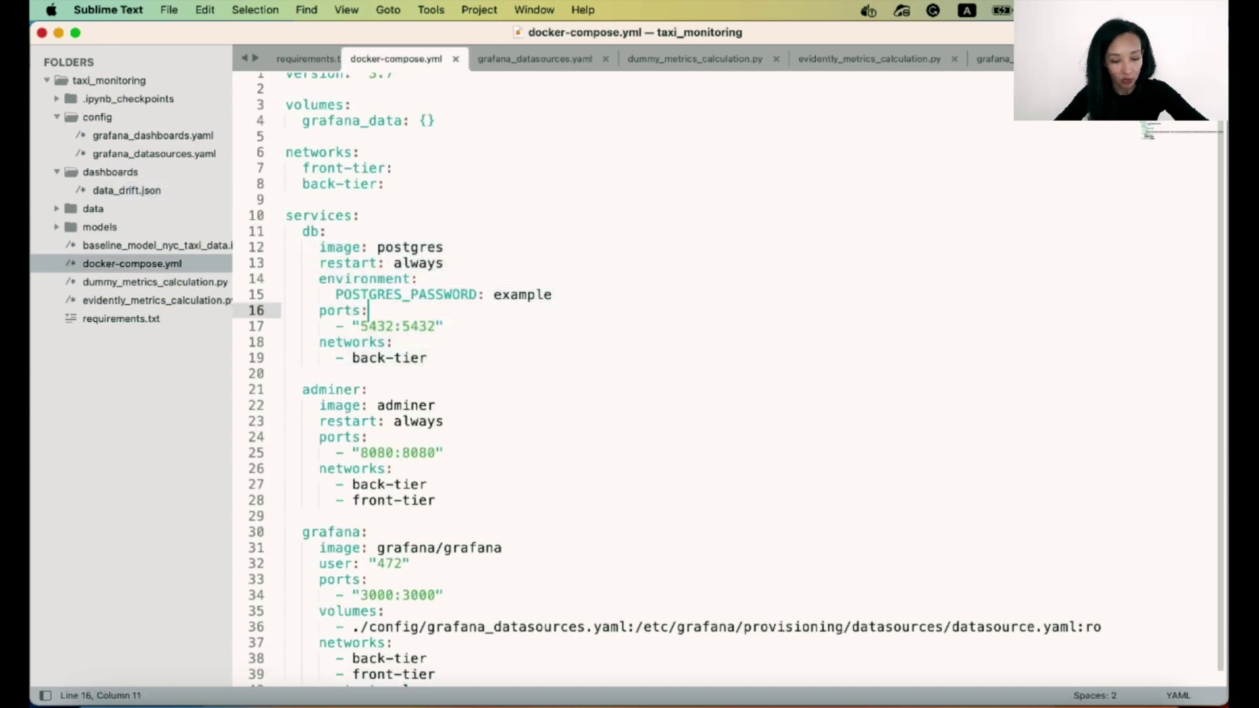
{"action": "left_click", "coordinate": [466, 613]}
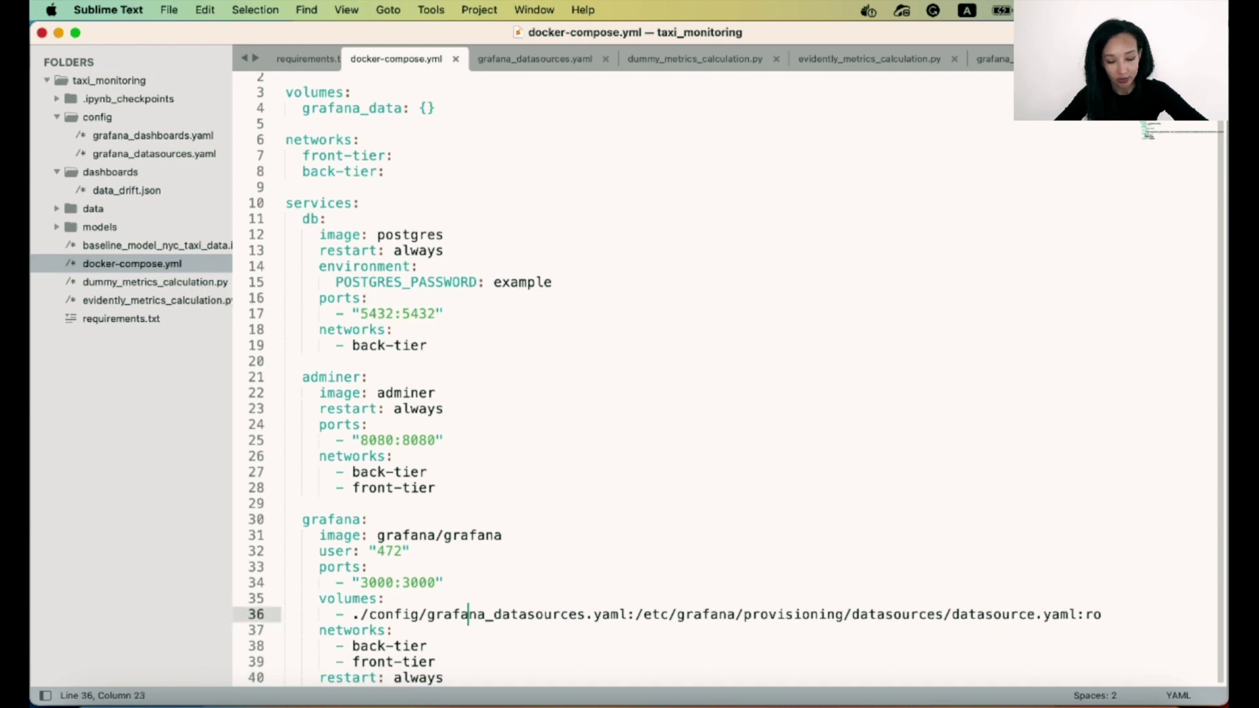
{"action": "key", "text": "super+Return"}
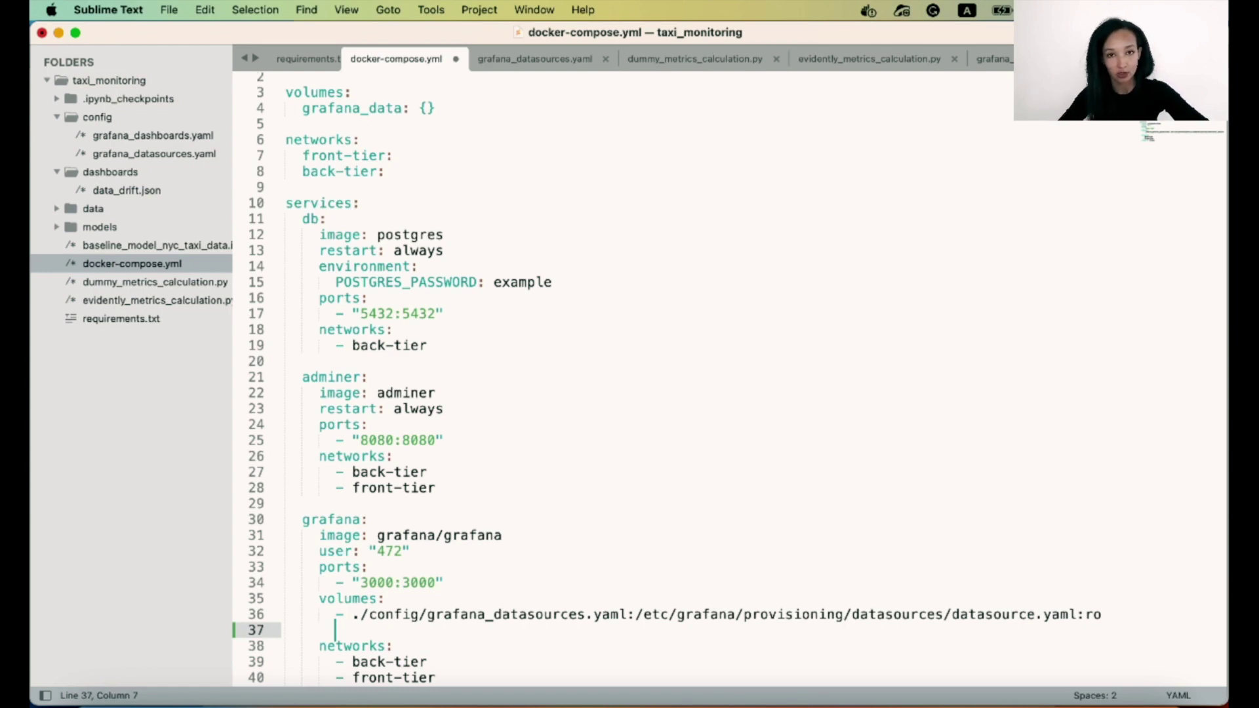
{"action": "left_click", "coordinate": [651, 614]}
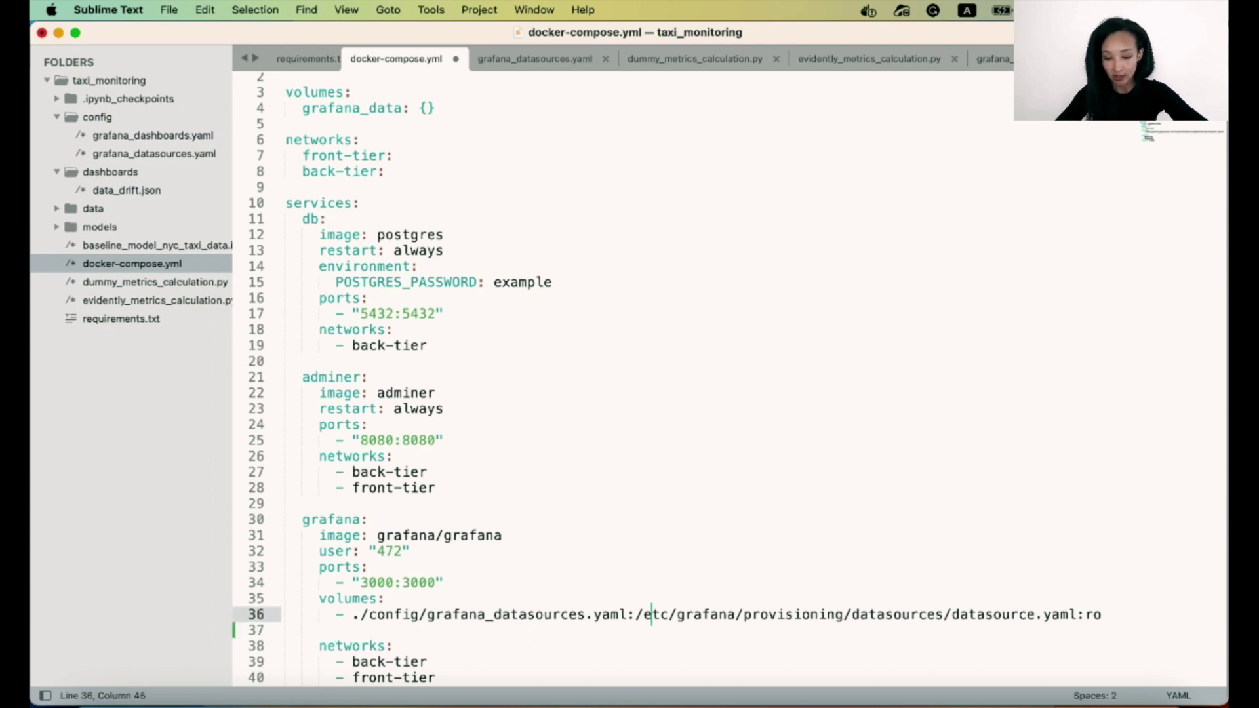
{"action": "left_click", "coordinate": [335, 630]}
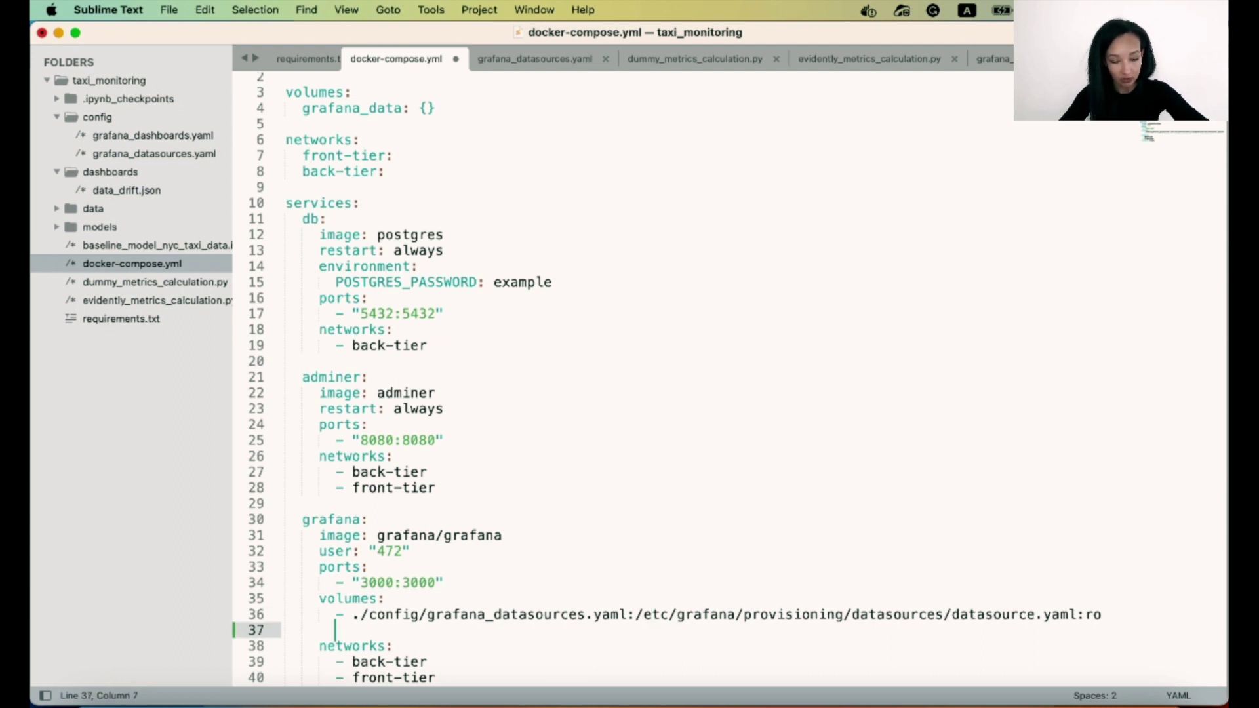
{"action": "key", "text": "BackSpace"}
{"action": "key", "text": "BackSpace"}
{"action": "key", "text": "BackSpace"}
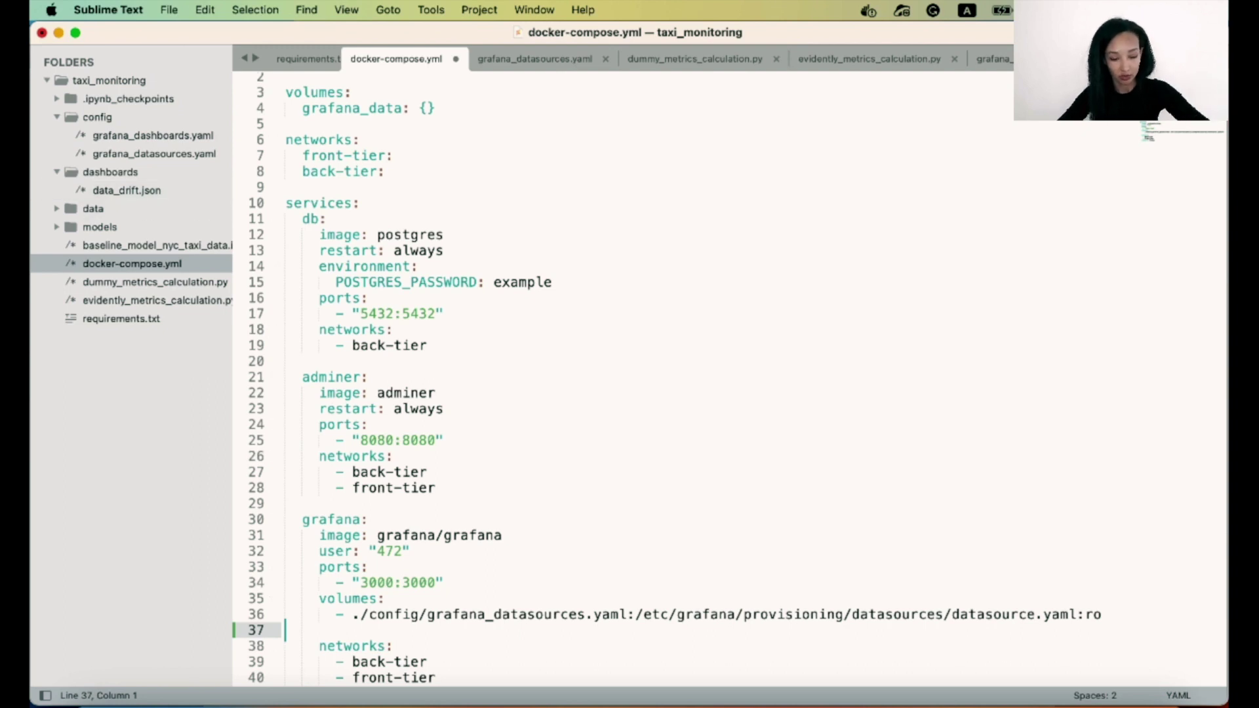
Paste mounts for grafana_dashboards.yaml and the dashboards folder, save, and reopen data_drift.json.
{"action": "type", "text": "- ./config/grafana_dashboards.yaml:/etc/grafana/provisioning/dashboards/dashboards.yaml:ro       - ./dashboards:/opt/grafana/dashboards"}
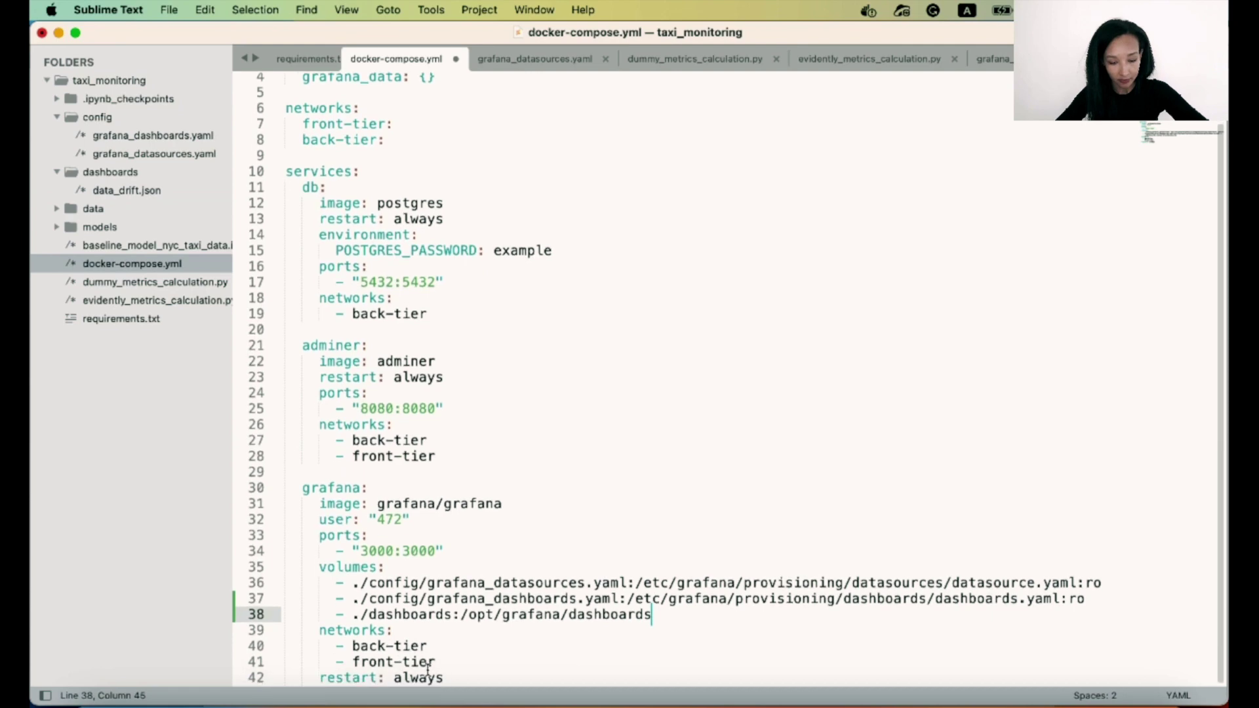
{"action": "left_click", "coordinate": [460, 614]}
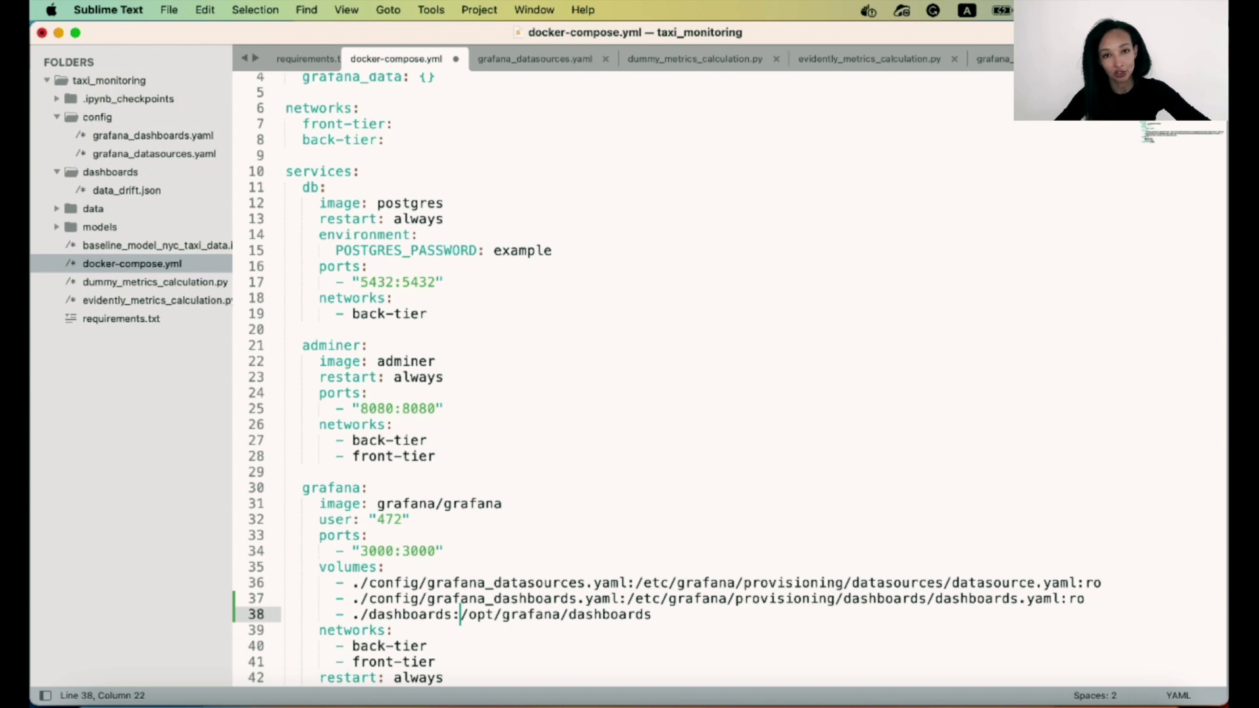
{"action": "key", "text": "super+s"}
{"action": "left_click", "coordinate": [127, 190]}
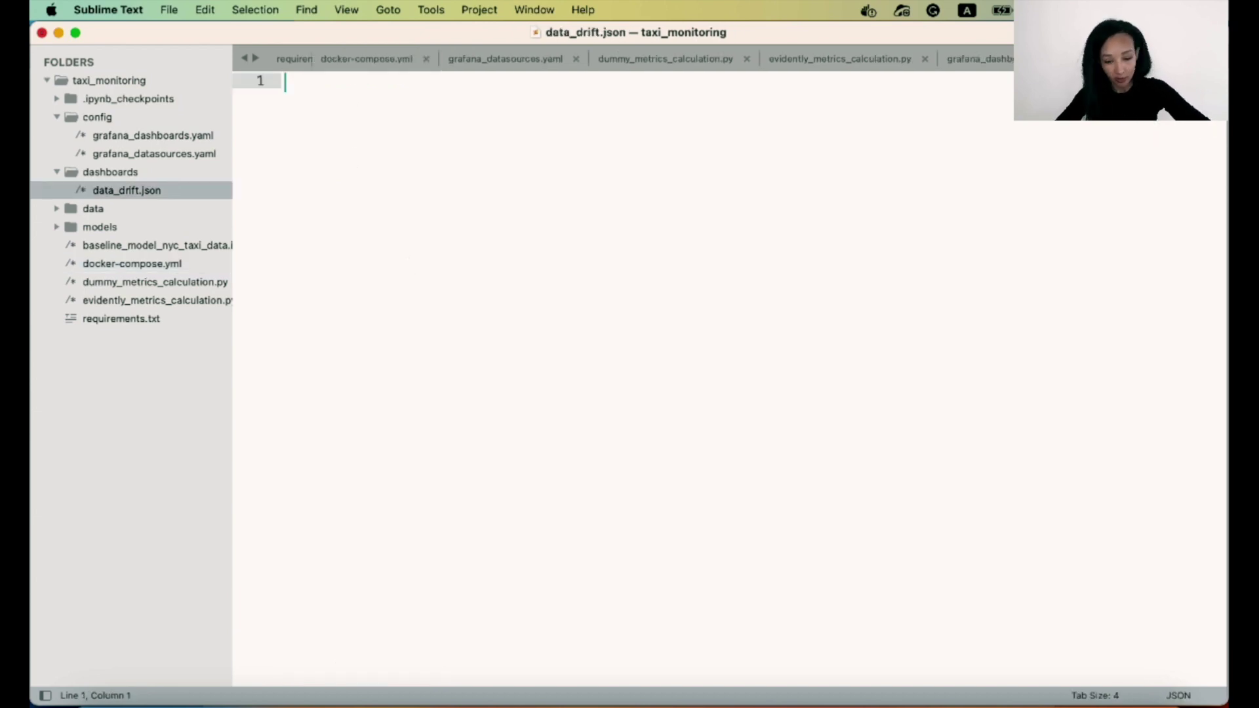
Open the Grafana dashboard's settings JSON Model and select all of its JSON.
{"action": "key", "text": "super+Tab"}
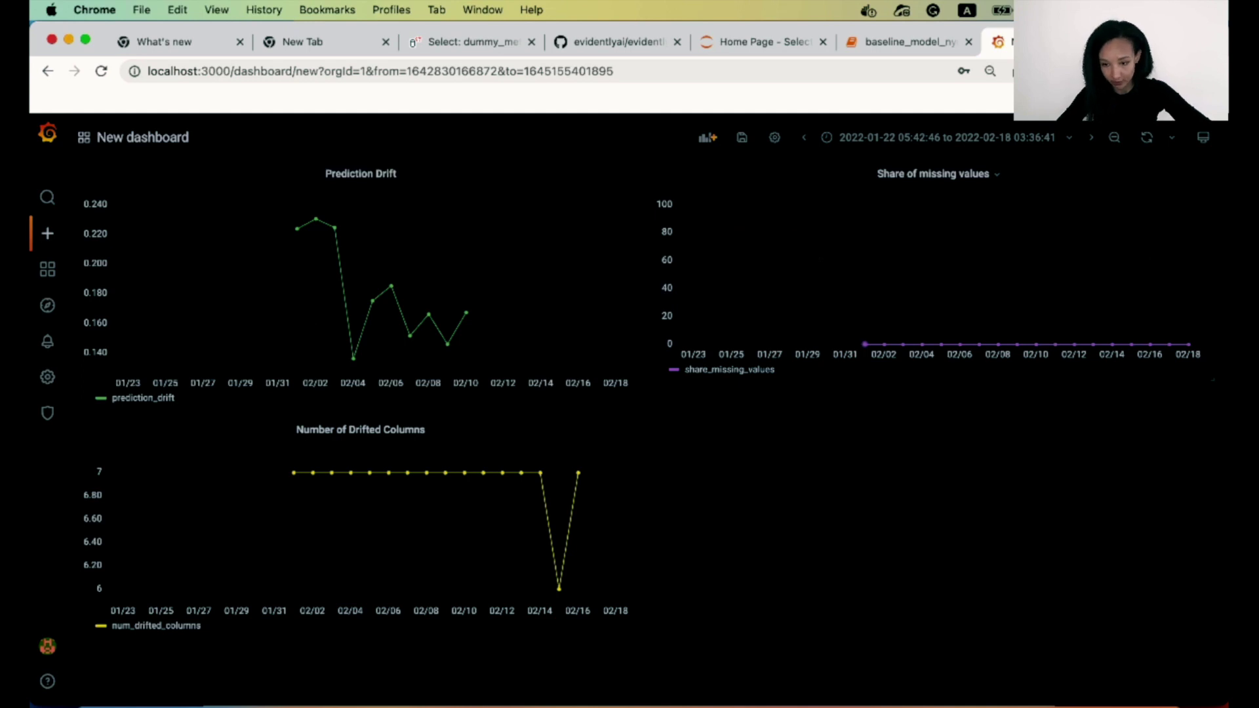
{"action": "key", "text": "d"}
{"action": "key", "text": "s"}
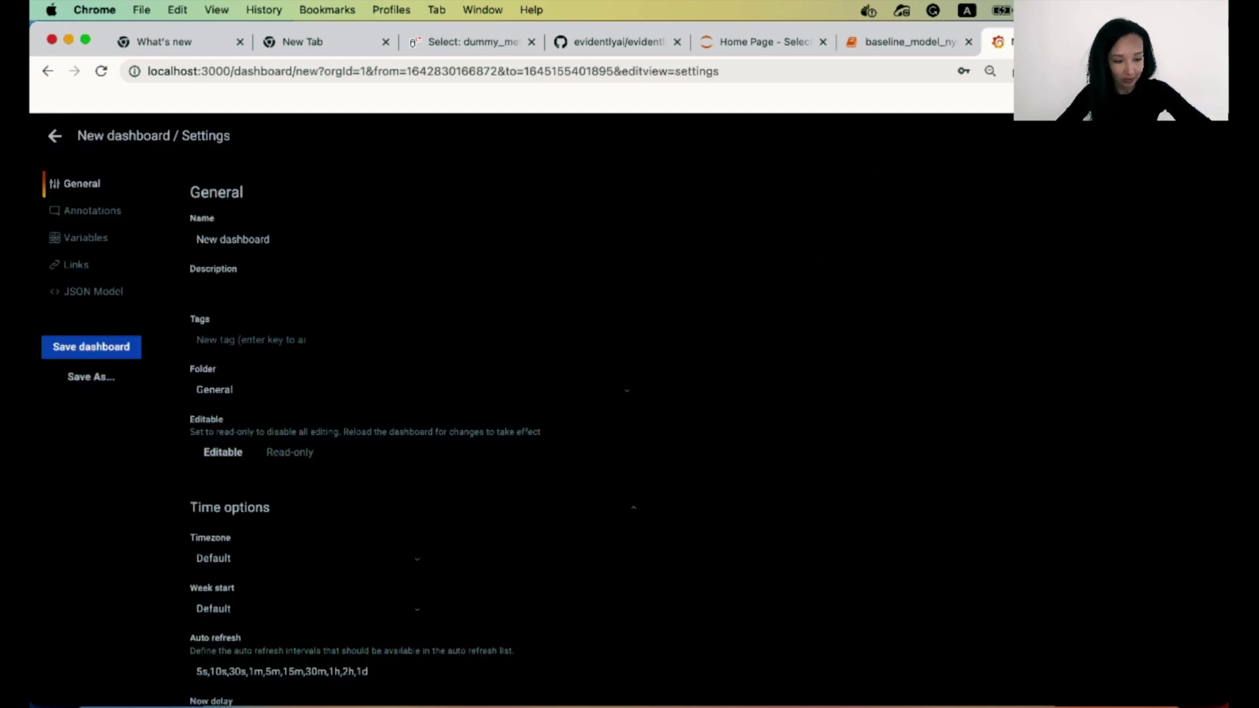
{"action": "scroll", "coordinate": [291, 431], "scroll_direction": "down", "scroll_amount": 2}
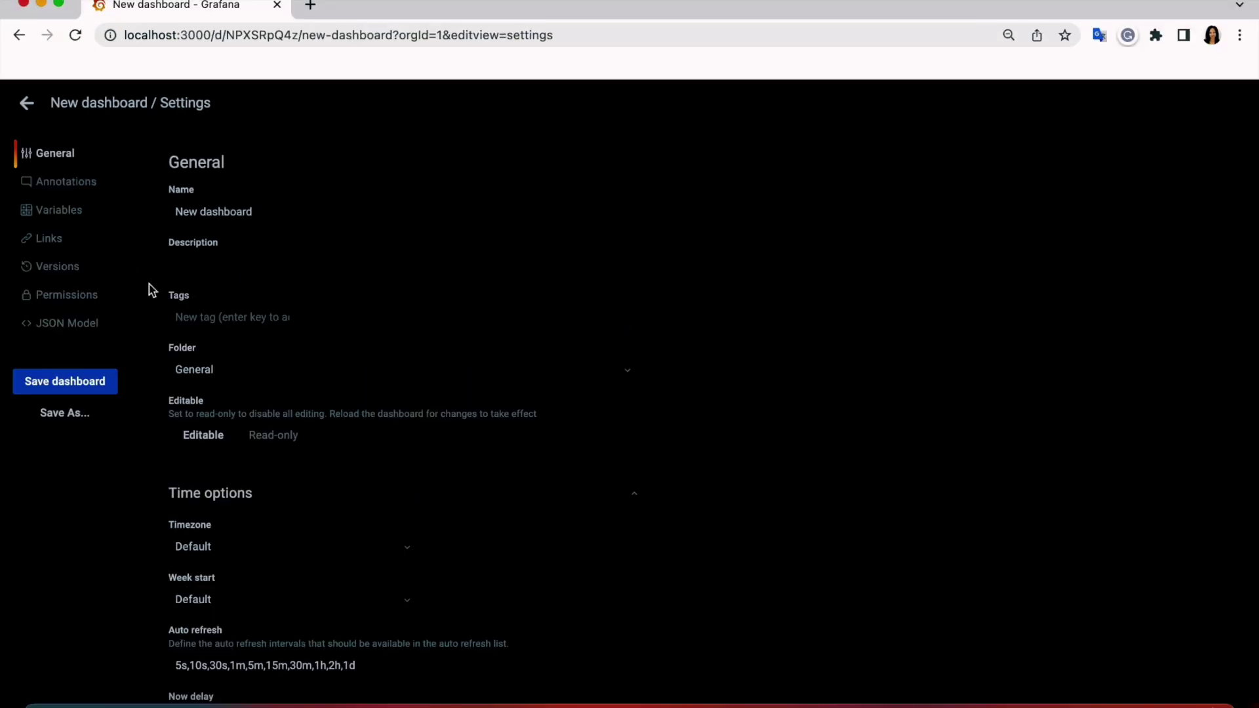
{"action": "left_click", "coordinate": [68, 323]}
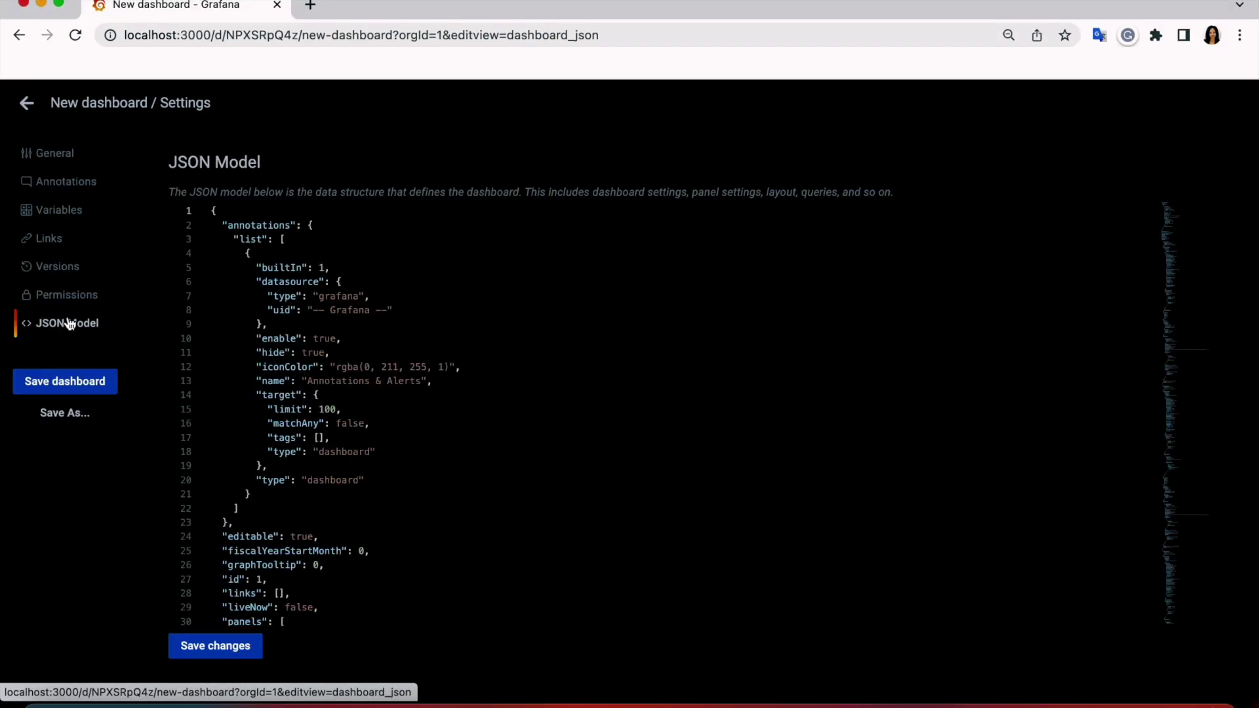
{"action": "left_click", "coordinate": [493, 377]}
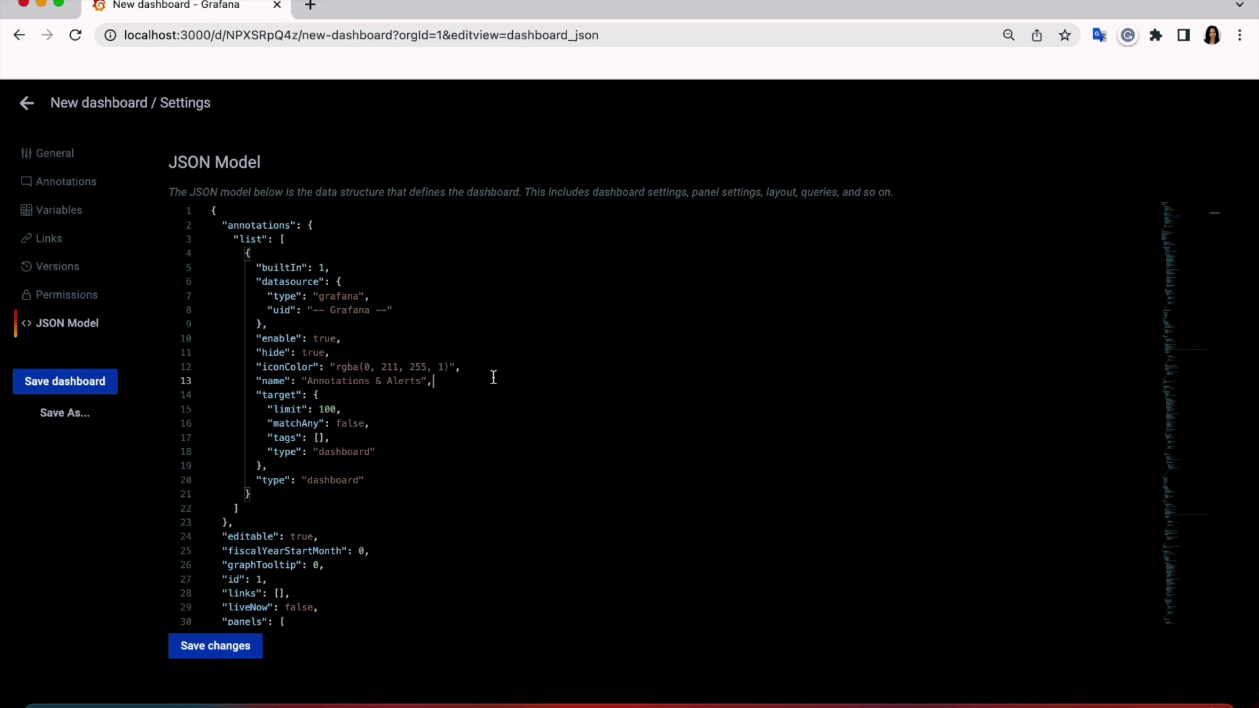
{"action": "key", "text": "super+a"}
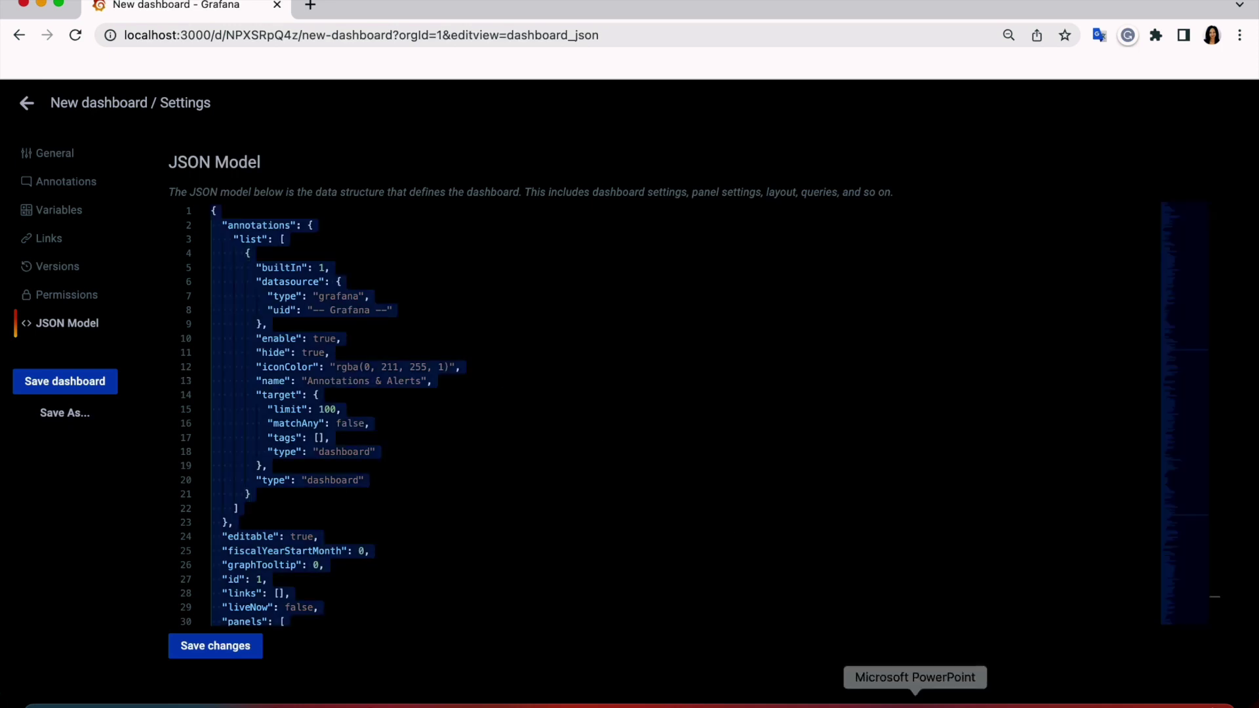
{"action": "left_click", "coordinate": [852, 704]}
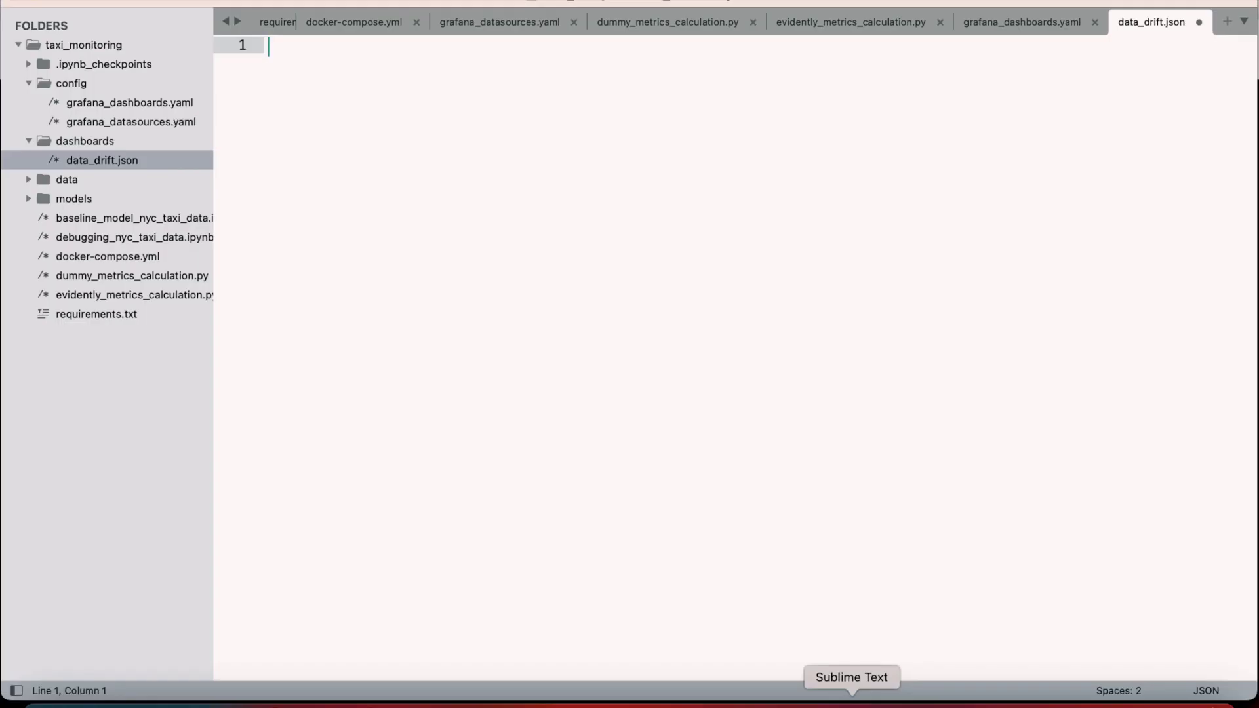
Paste the copied 408-line dashboard JSON into data_drift.json.
{"action": "left_click", "coordinate": [66, 142]}
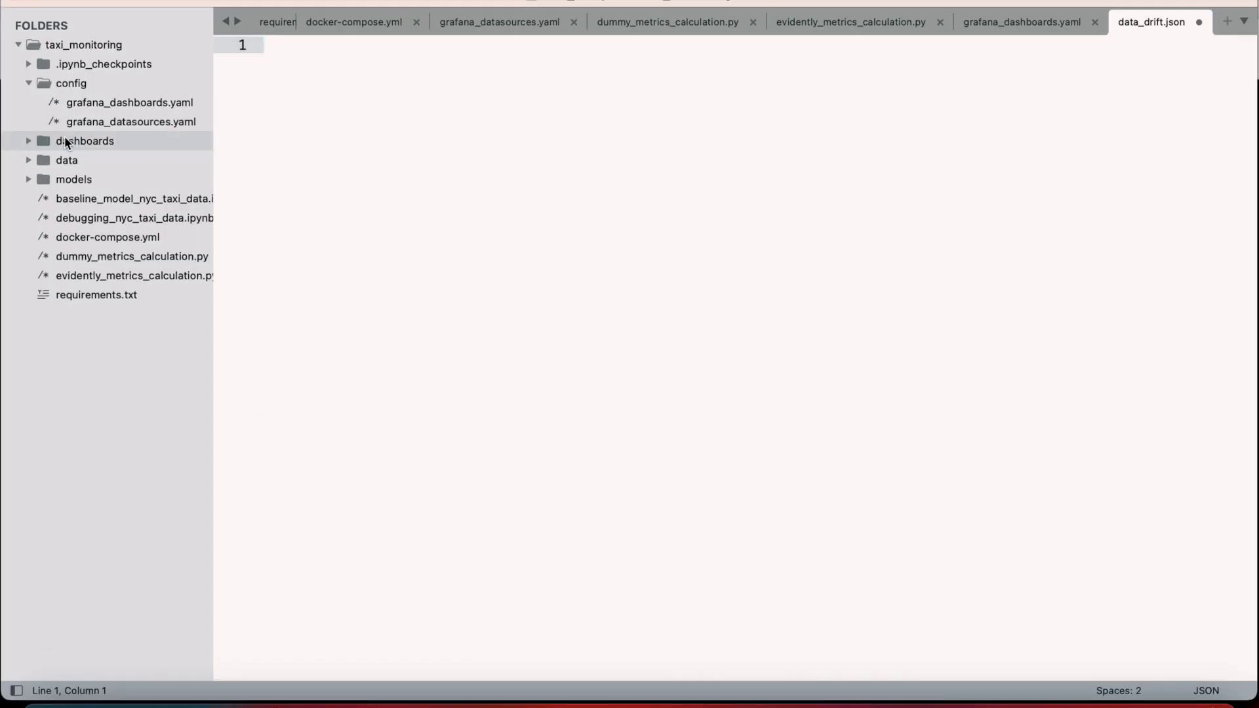
{"action": "left_click", "coordinate": [66, 142]}
{"action": "left_click", "coordinate": [300, 58]}
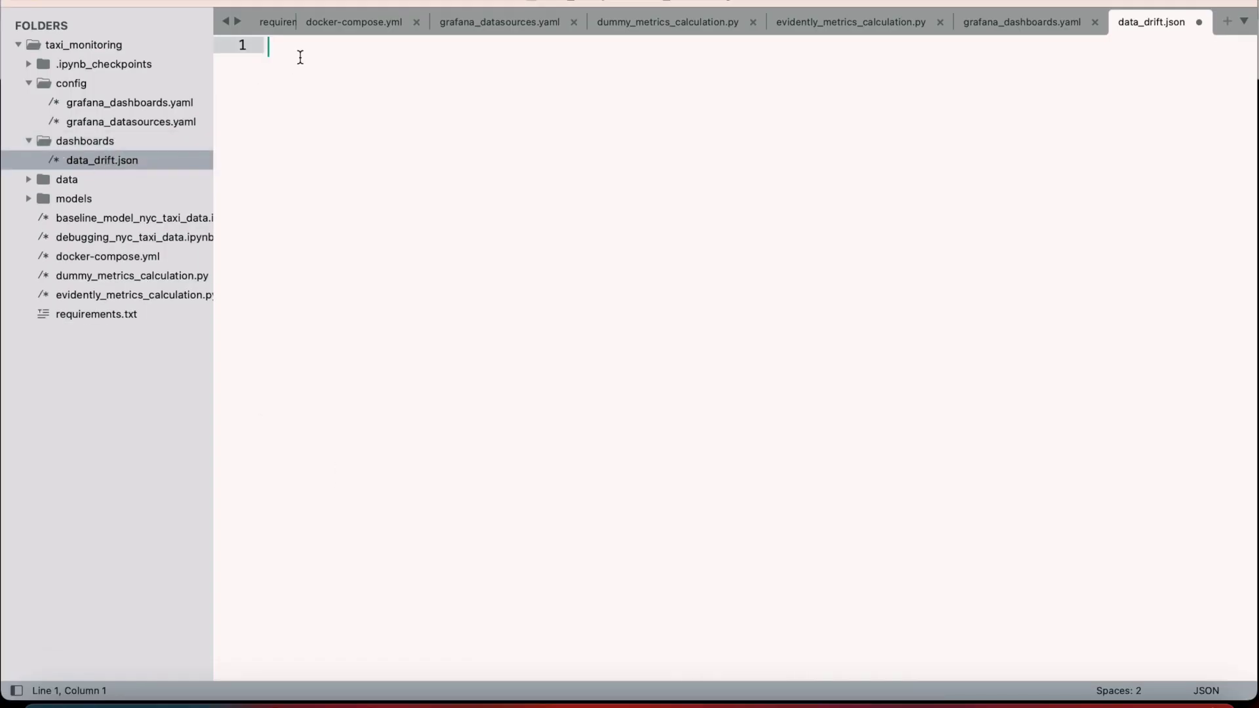
{"action": "key", "text": "super+v"}
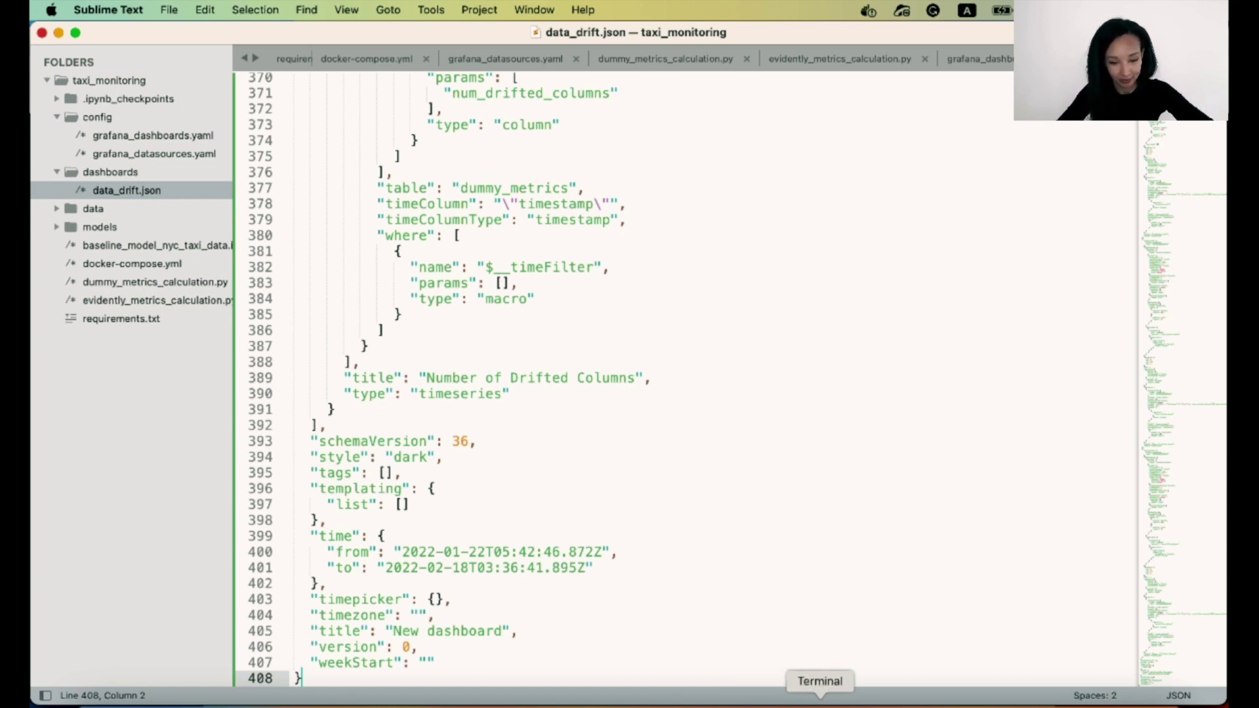
{"action": "left_click", "coordinate": [789, 699]}
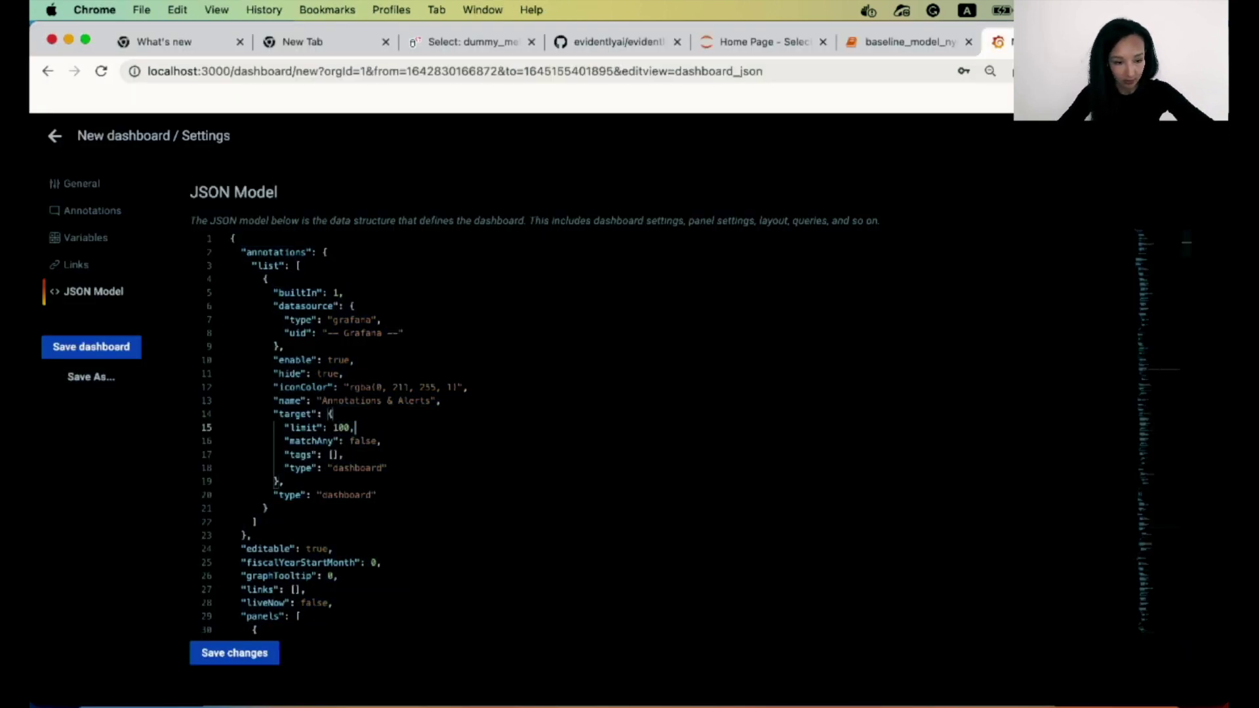
Exit dashboard settings and close the Grafana tab without saving, then go to Terminal.
{"action": "key", "text": "Escape"}
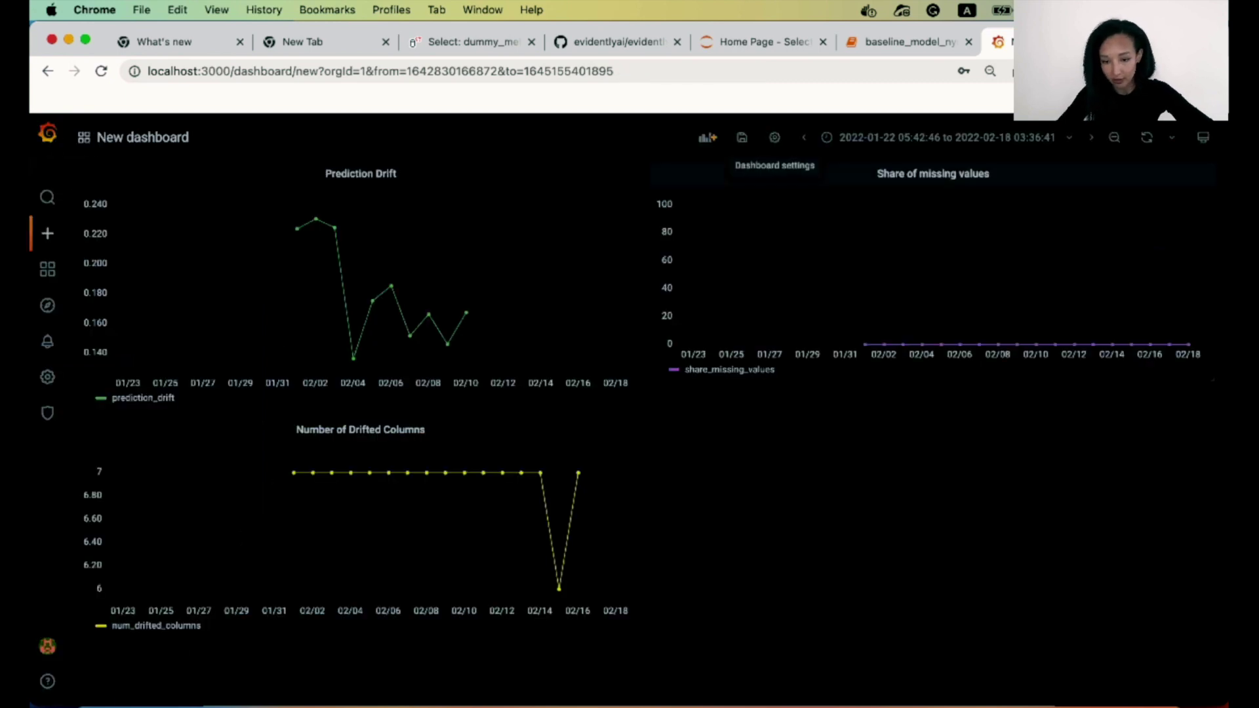
{"action": "key", "text": "super+w"}
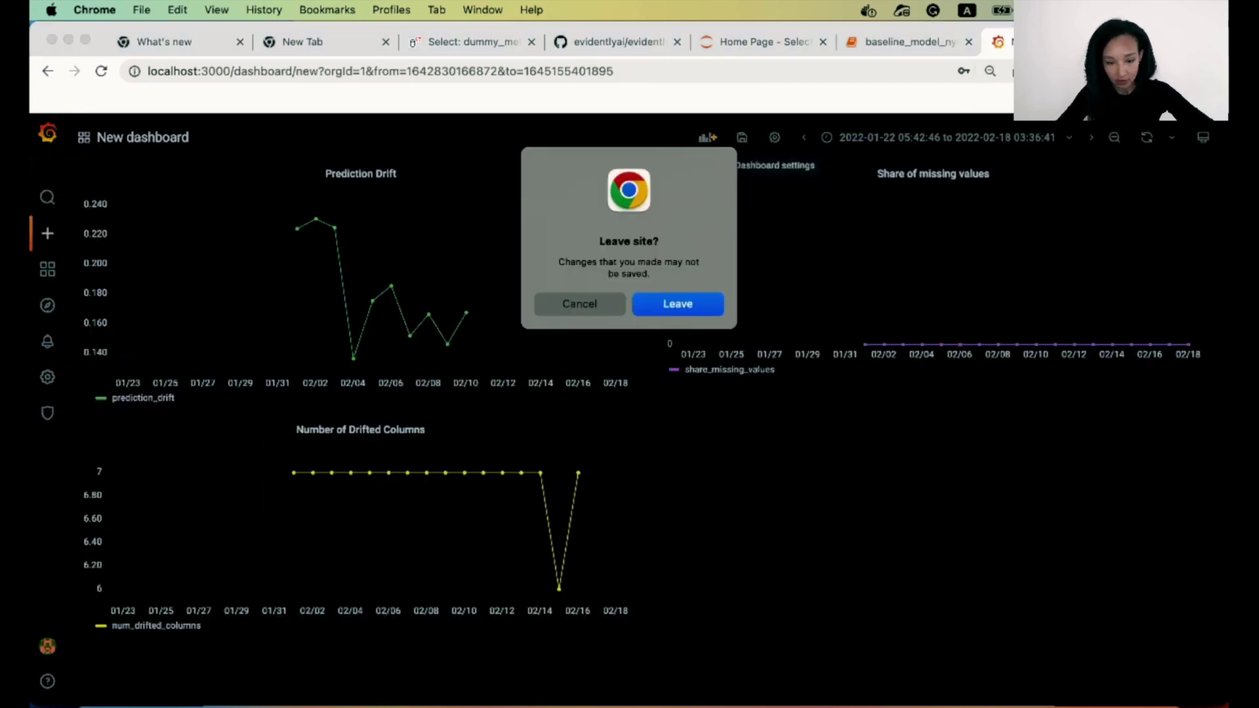
{"action": "key", "text": "Return"}
{"action": "key", "text": "super+Tab"}
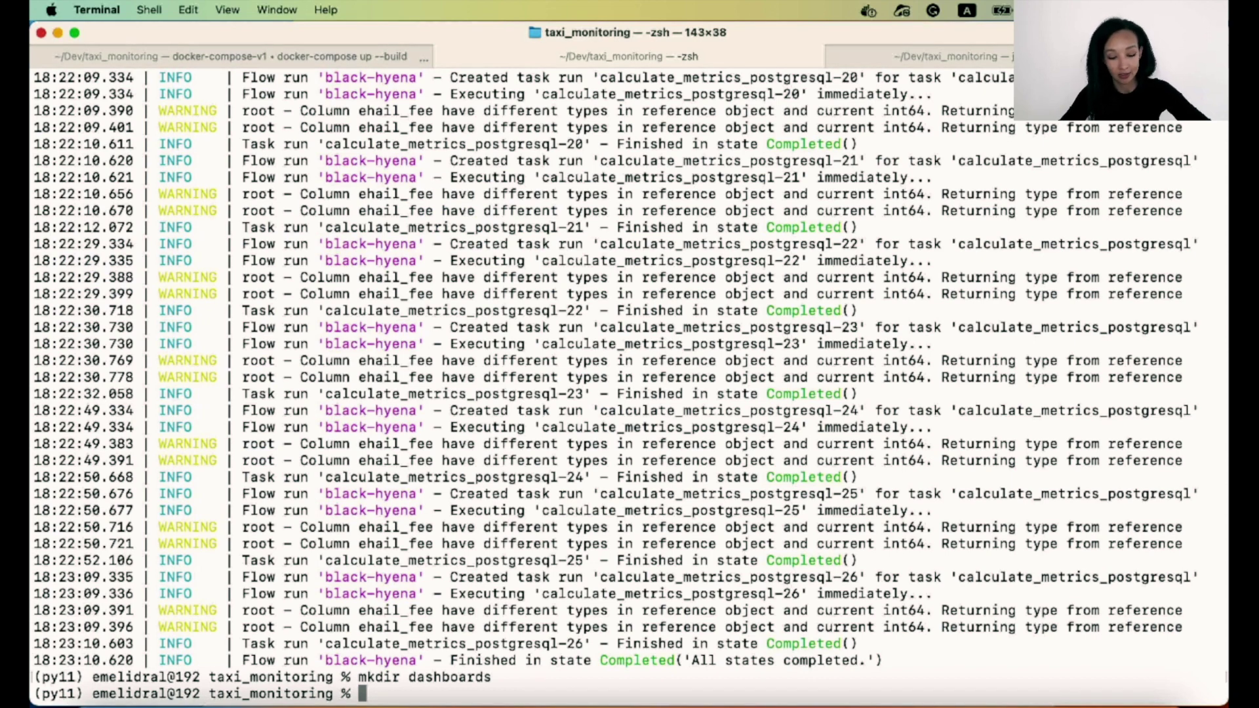
Run docker-compose down, then restart the containers with docker-compose up without --build.
{"action": "type", "text": "docker-compose down"}
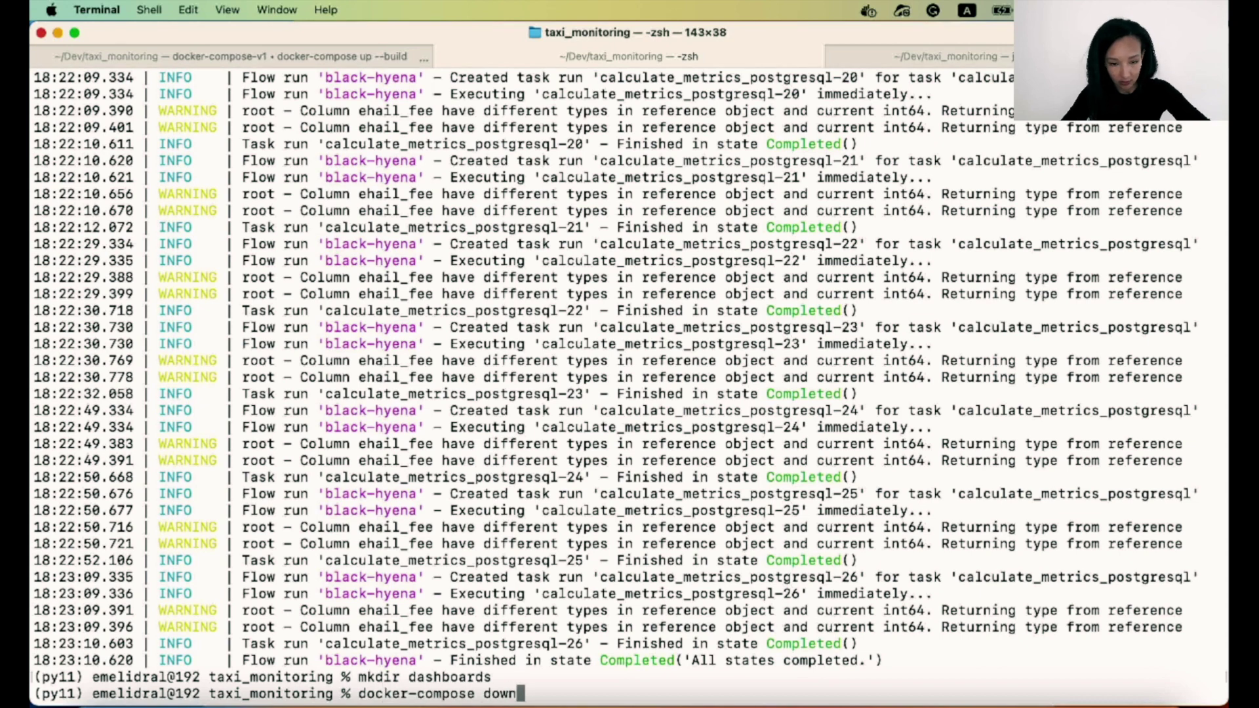
{"action": "key", "text": "Return"}
{"action": "key", "text": "ctrl+shift+Tab"}
{"action": "key", "text": "Up"}
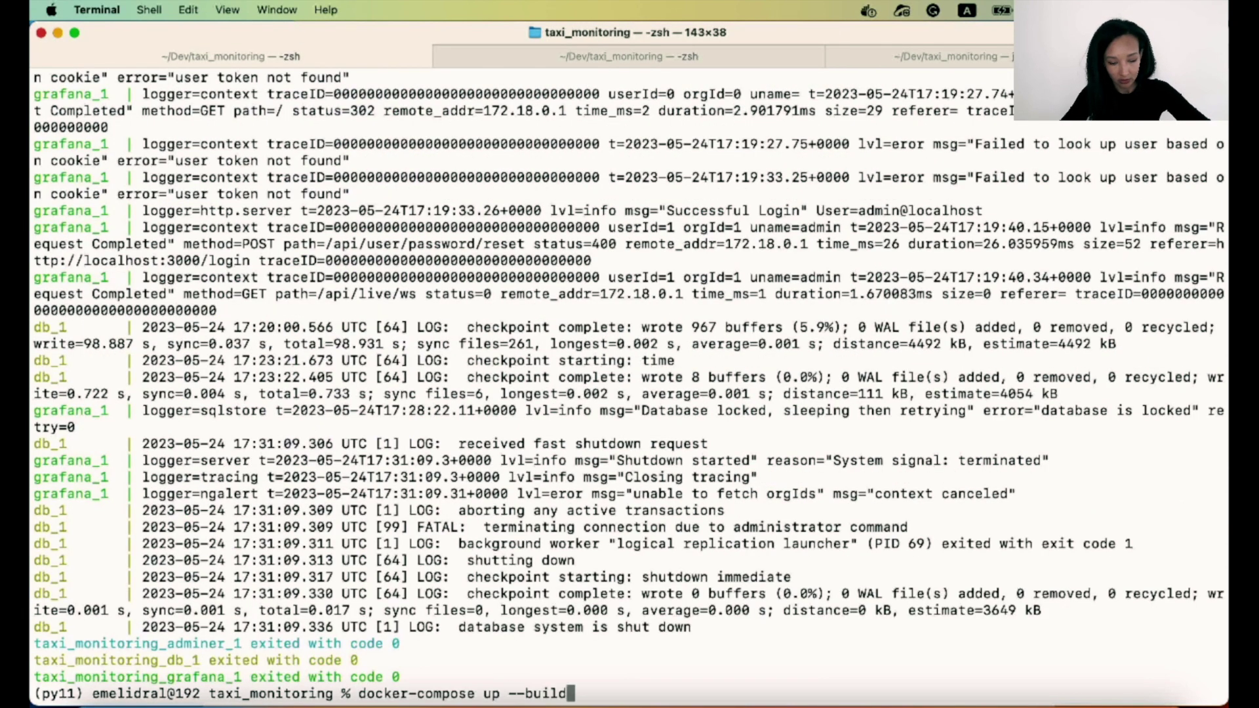
{"action": "key", "text": "BackSpace"}
{"action": "key", "text": "BackSpace"}
{"action": "key", "text": "BackSpace"}
{"action": "key", "text": "BackSpace"}
{"action": "key", "text": "BackSpace"}
{"action": "key", "text": "BackSpace"}
{"action": "key", "text": "BackSpace"}
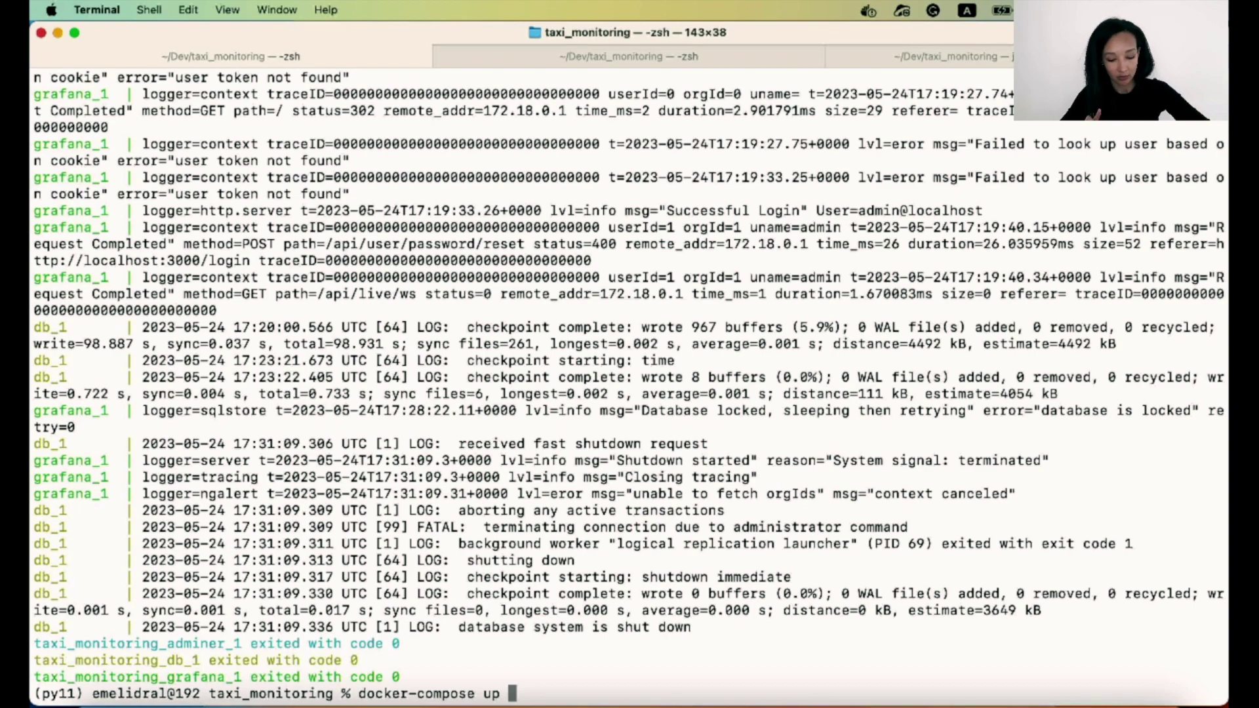
{"action": "key", "text": "Return"}
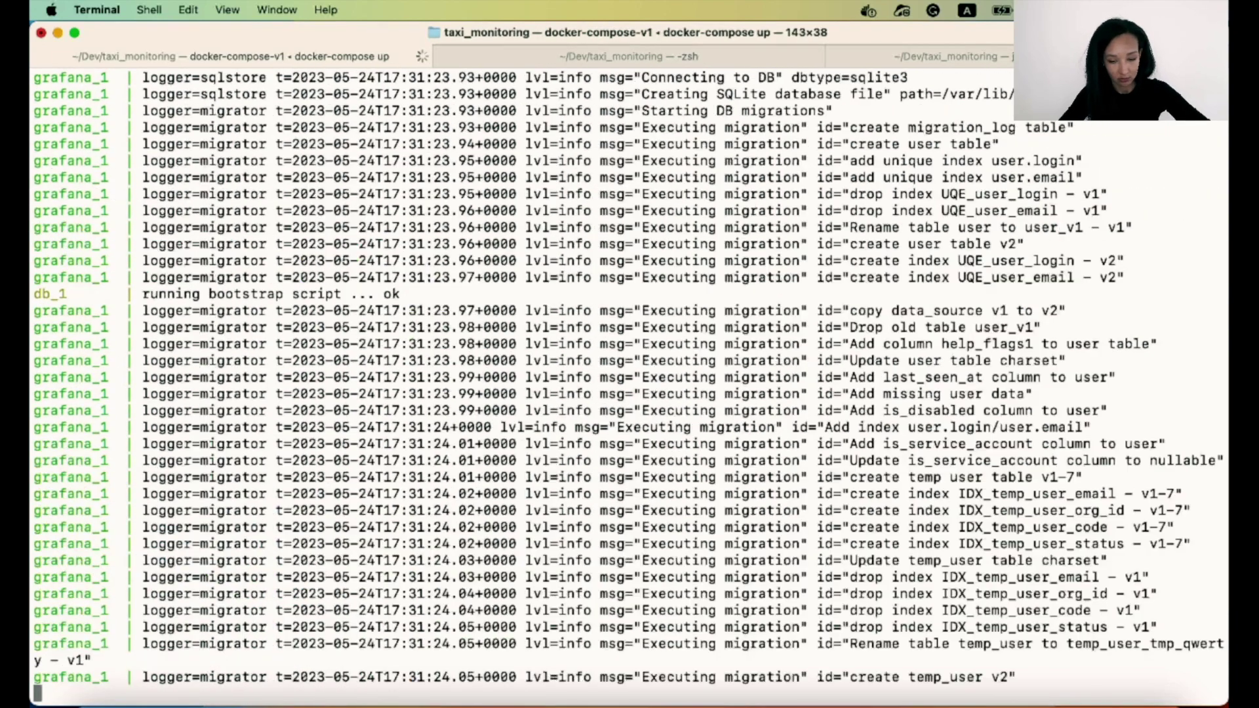
In the other terminal tab, clear the screen and run python evidently_metrics_calculation.py.
{"action": "key", "text": "ctrl+Tab"}
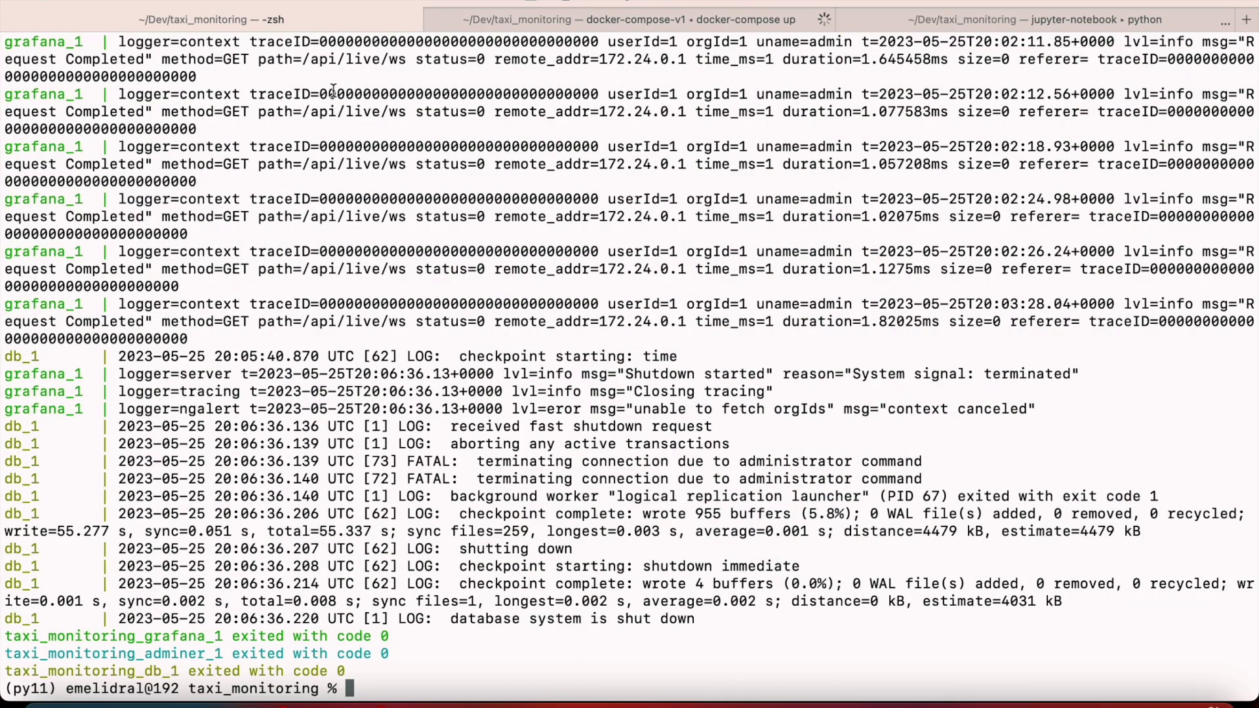
{"action": "type", "text": "clear"}
{"action": "key", "text": "Return"}
{"action": "type", "text": "python evidently_metrics_calculation.py"}
{"action": "key", "text": "Return"}
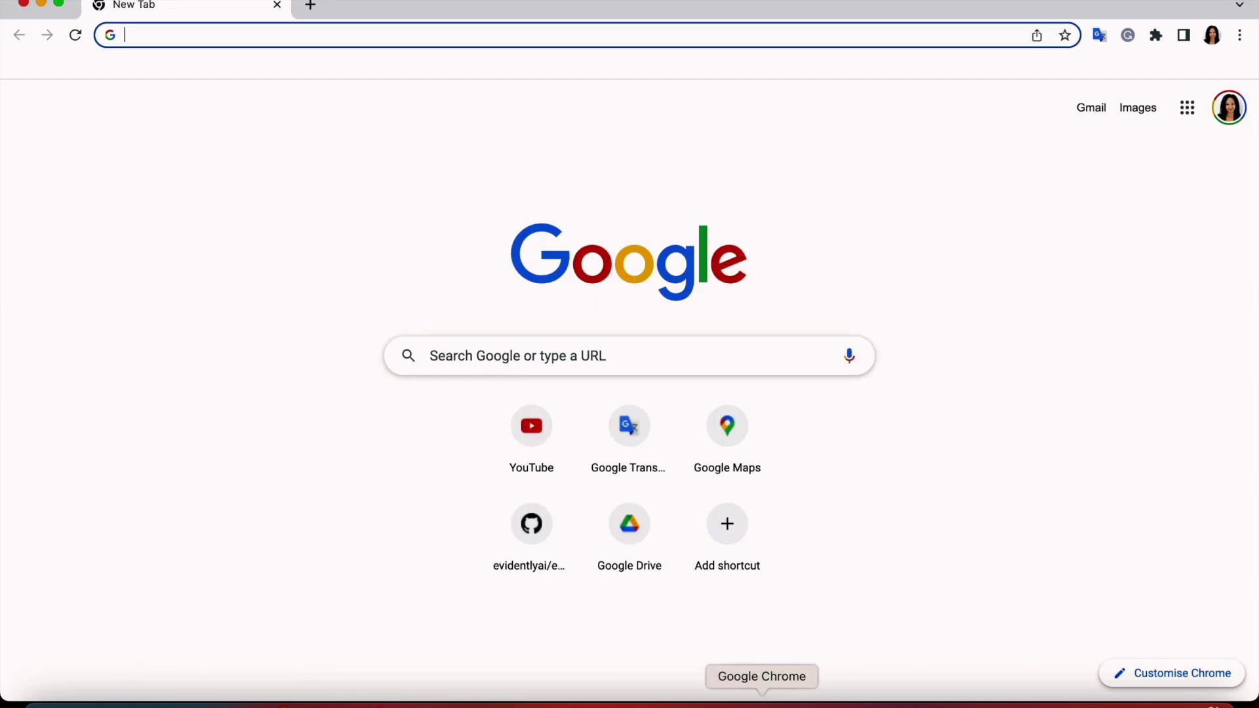
Sign in to Grafana at localhost:3000 with the admin account and set a new password.
{"action": "left_click", "coordinate": [478, 39]}
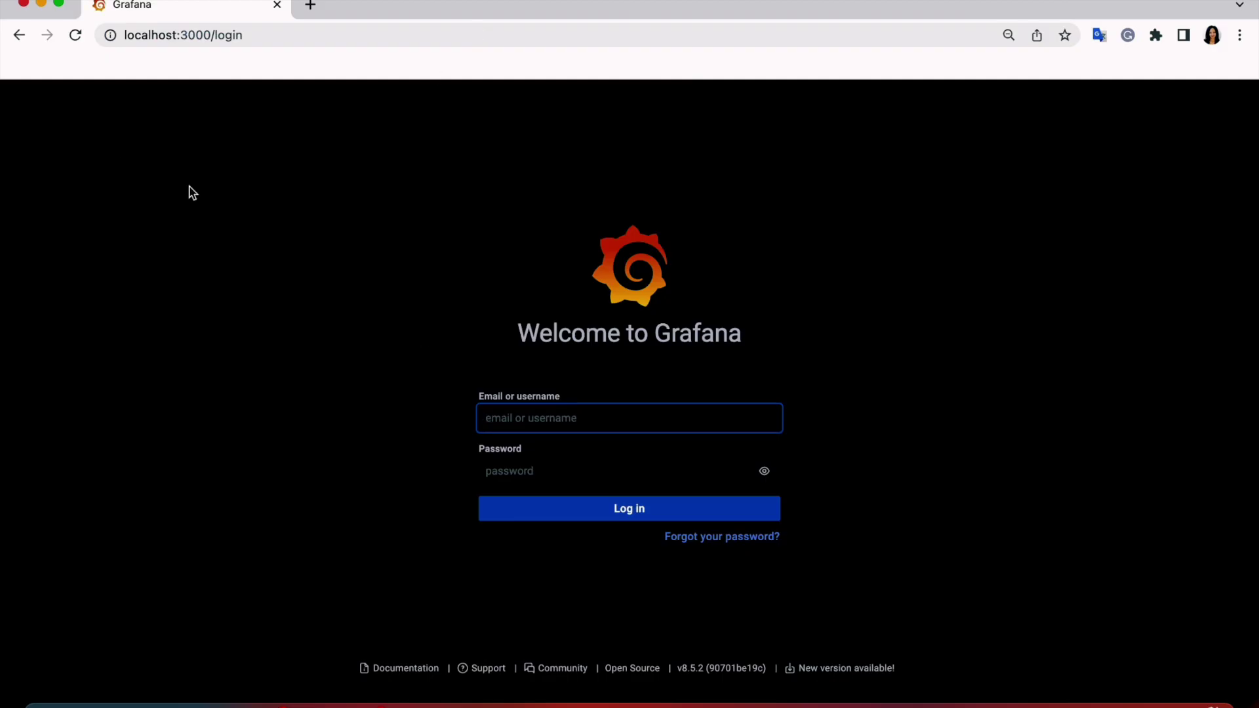
{"action": "type", "text": "admin"}
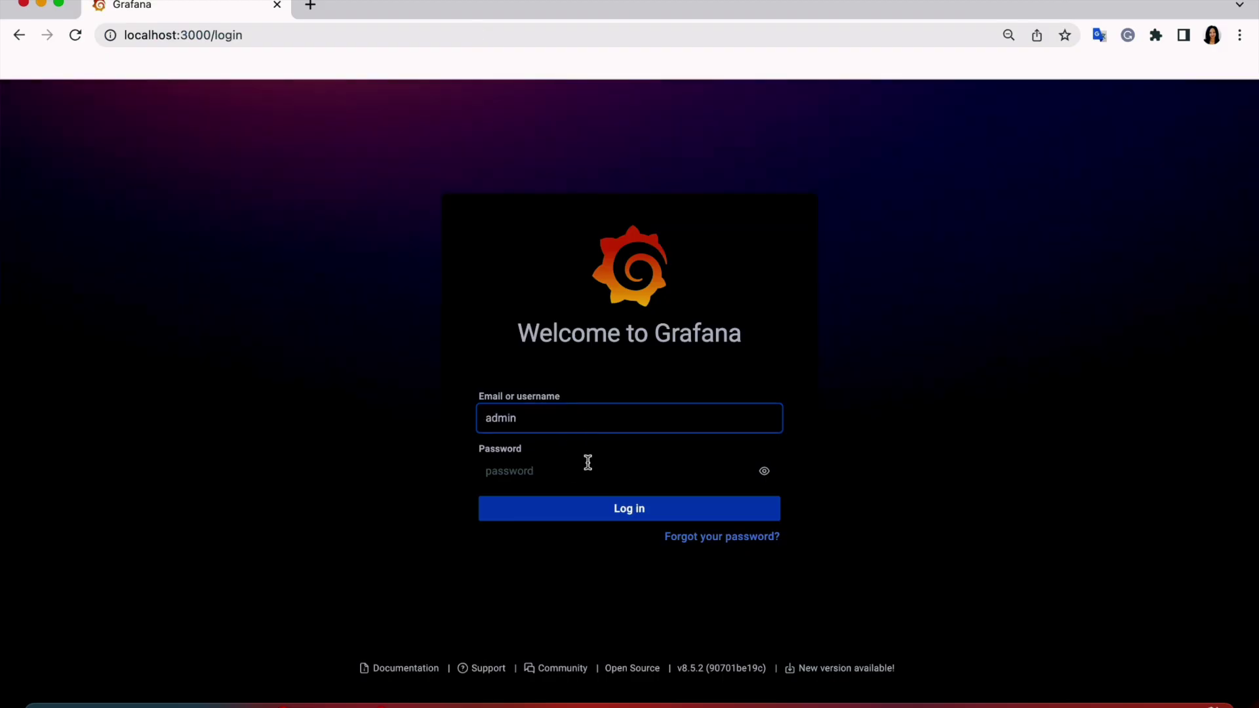
{"action": "left_click", "coordinate": [588, 463]}
{"action": "type", "text": "admin"}
{"action": "key", "text": "Return"}
{"action": "left_click", "coordinate": [778, 270]}
{"action": "type", "text": "admin"}
{"action": "key", "text": "Tab"}
{"action": "type", "text": "admin"}
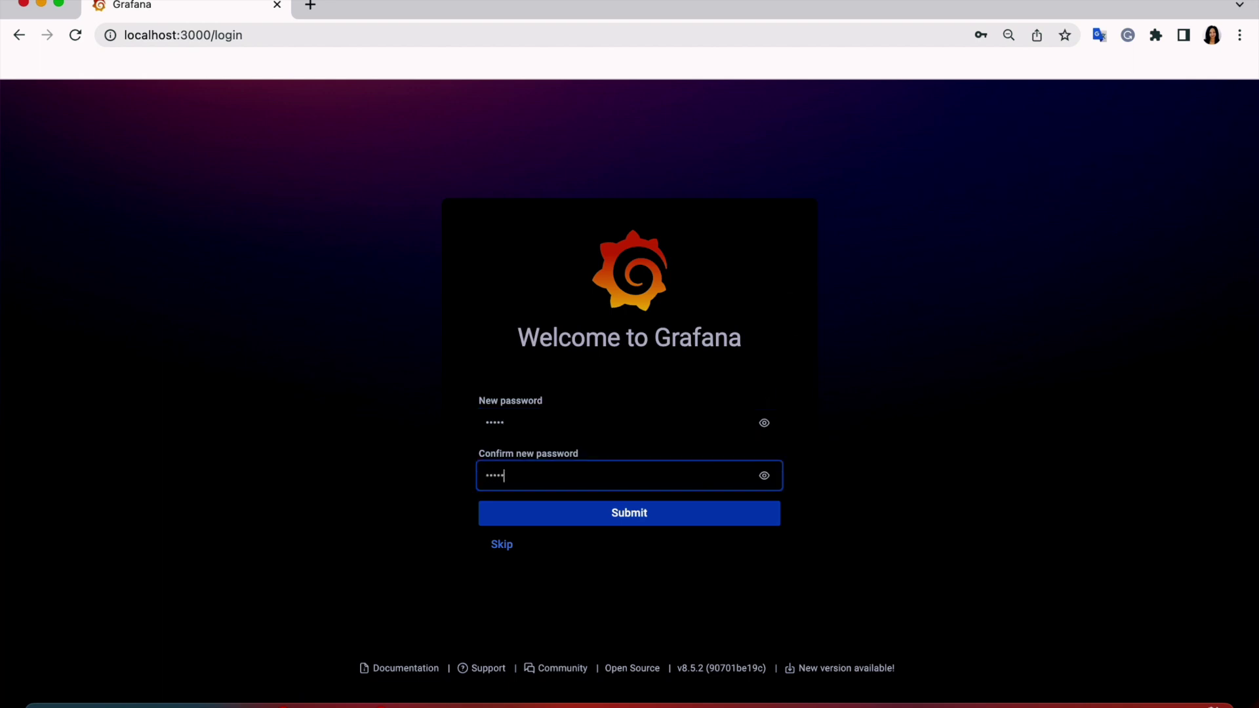
{"action": "key", "text": "Return"}
Open the provisioned New dashboard from the General folder via dashboard search, reloading once.
{"action": "left_click", "coordinate": [77, 103]}
{"action": "left_click", "coordinate": [196, 261]}
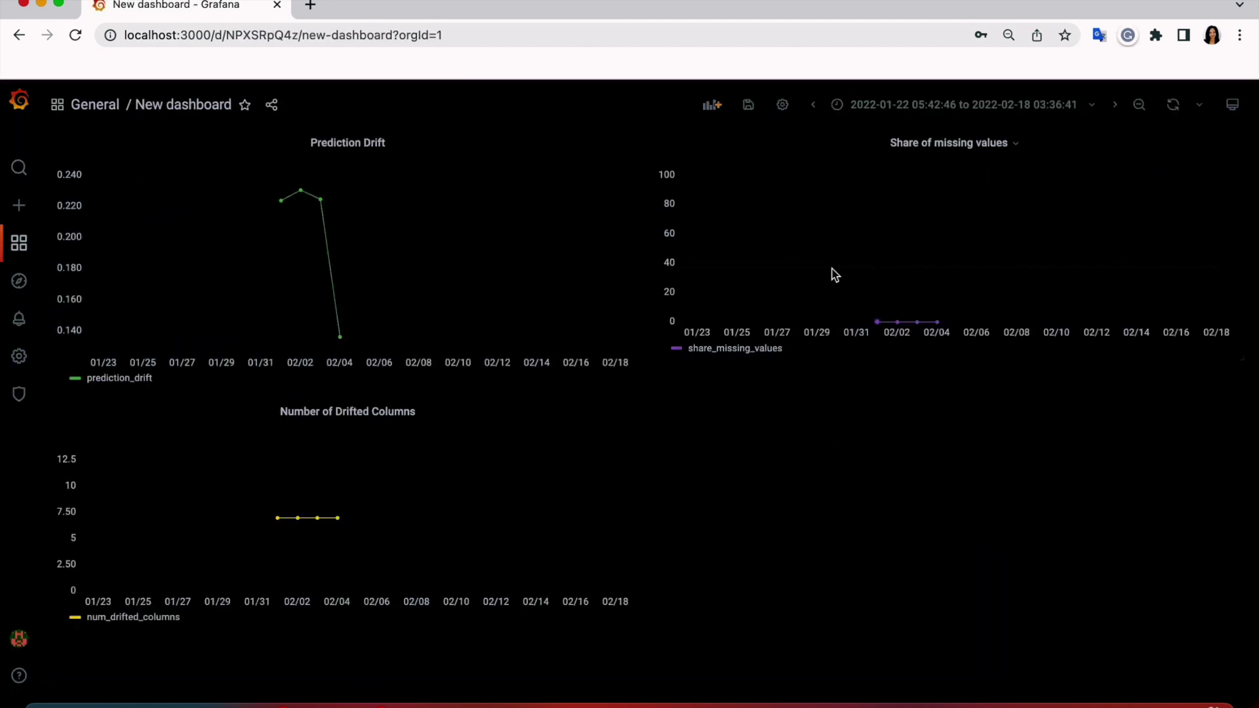
{"action": "left_click", "coordinate": [77, 38]}
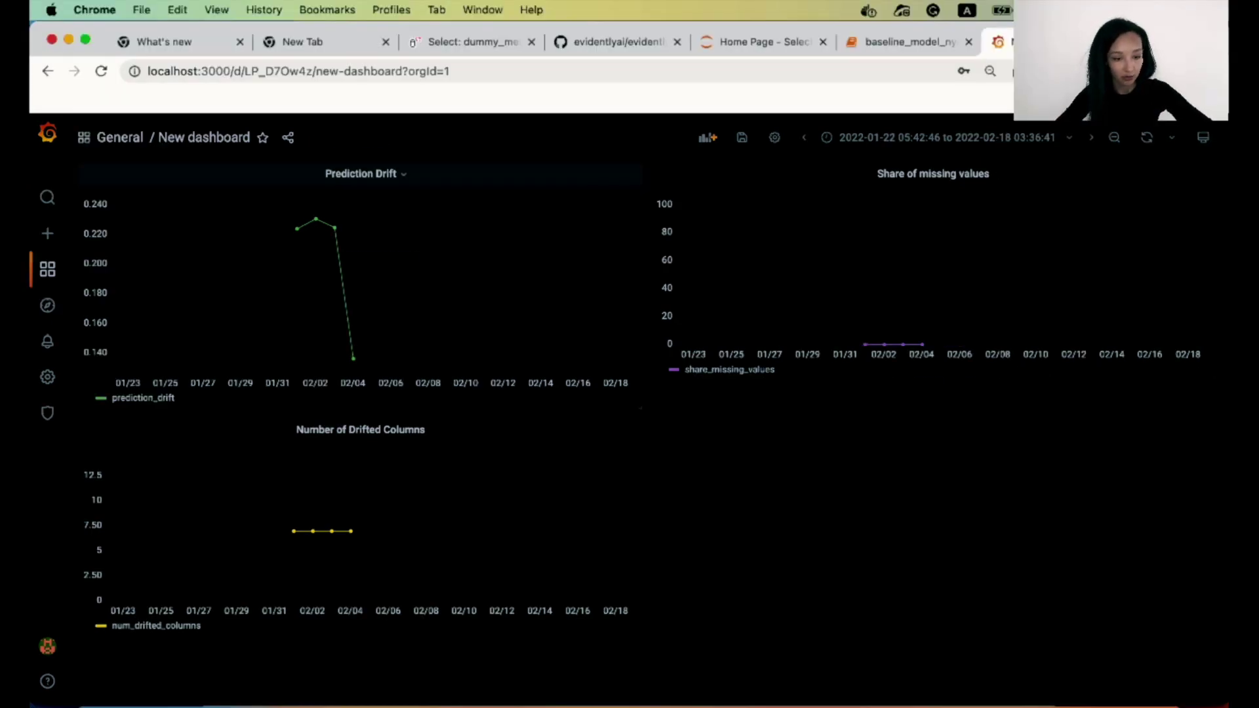
{"action": "left_click", "coordinate": [47, 197]}
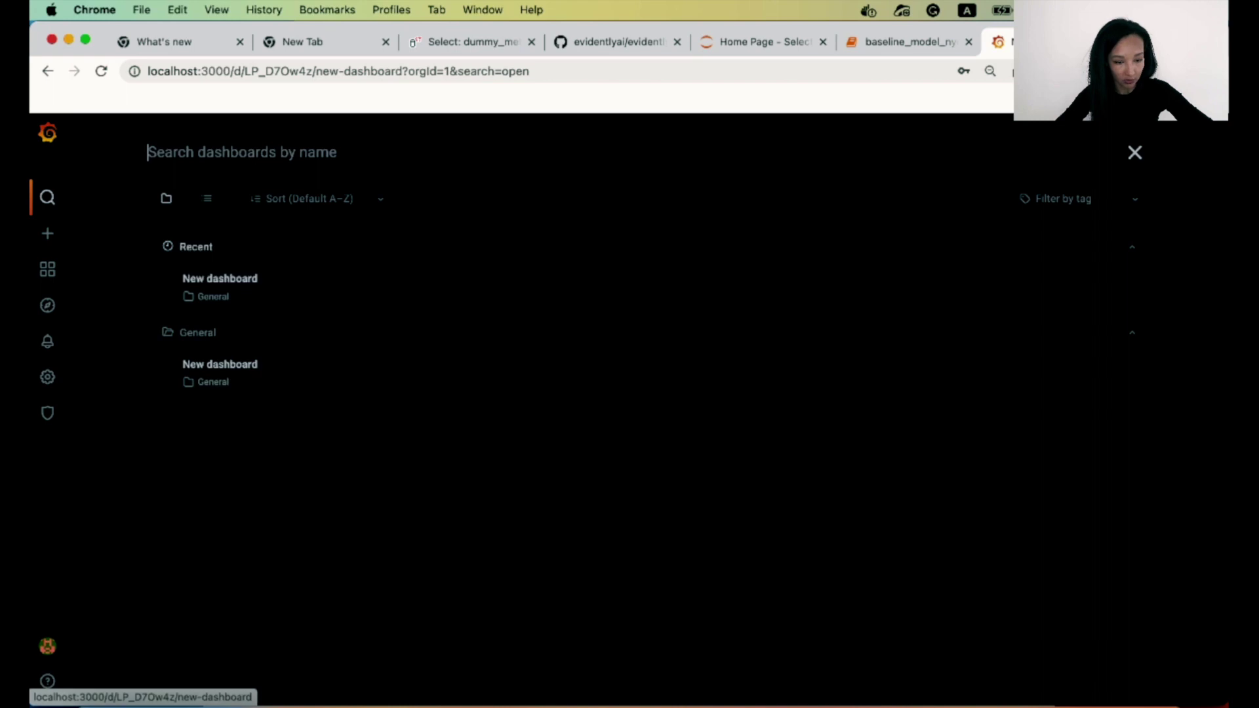
{"action": "left_click", "coordinate": [261, 284]}
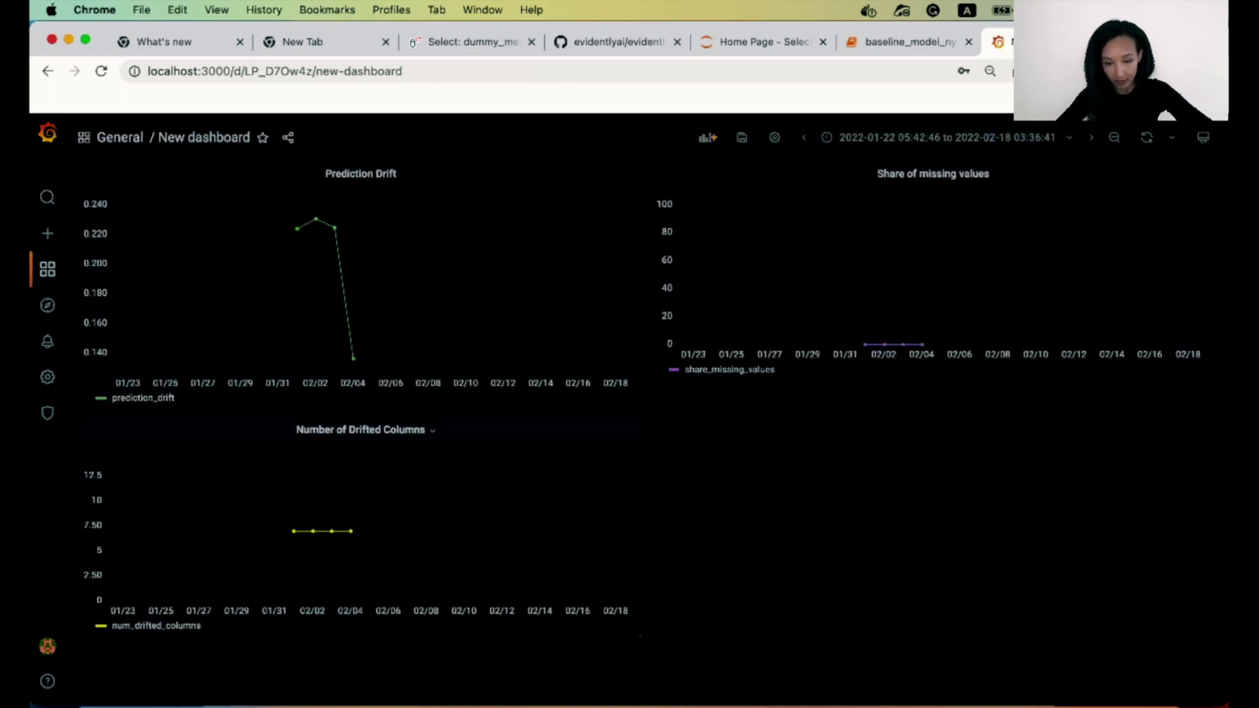